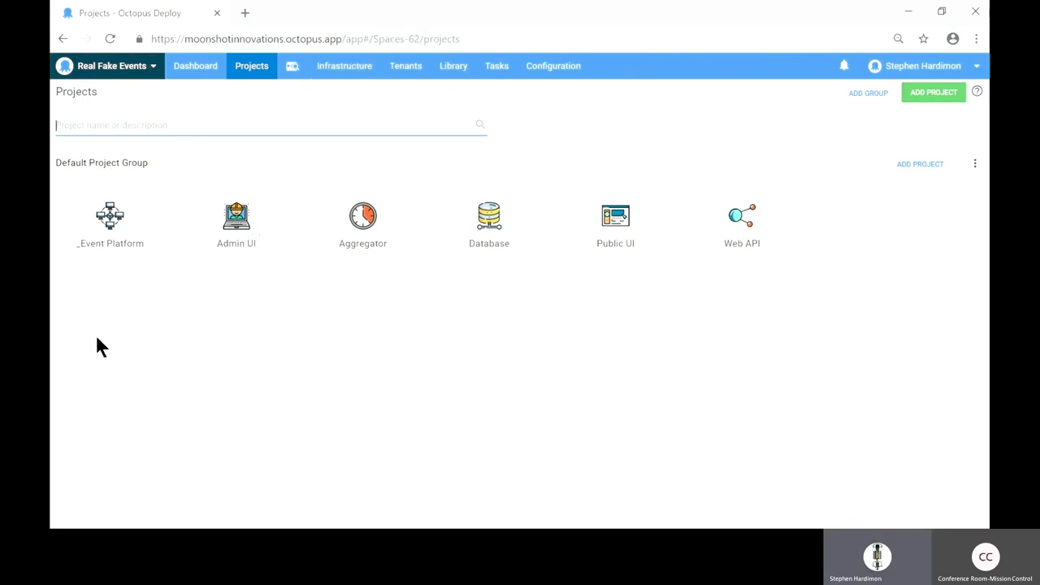
Open the Admin UI project in a new browser tab and show the Deploy Application step of its process
{"action": "right_click", "coordinate": [238, 246]}
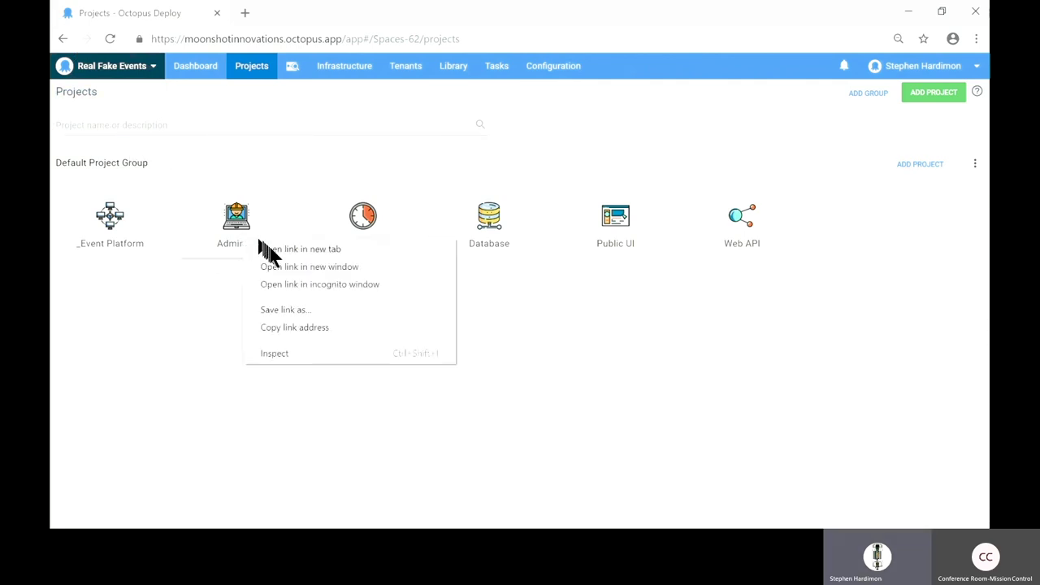
{"action": "left_click", "coordinate": [265, 249]}
{"action": "left_click", "coordinate": [340, 15]}
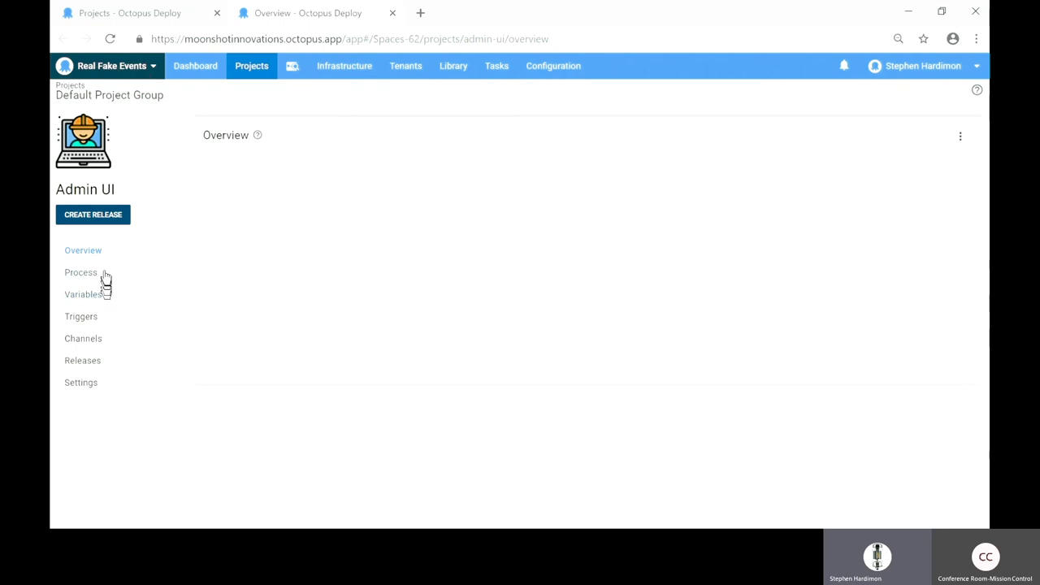
{"action": "left_click", "coordinate": [103, 274]}
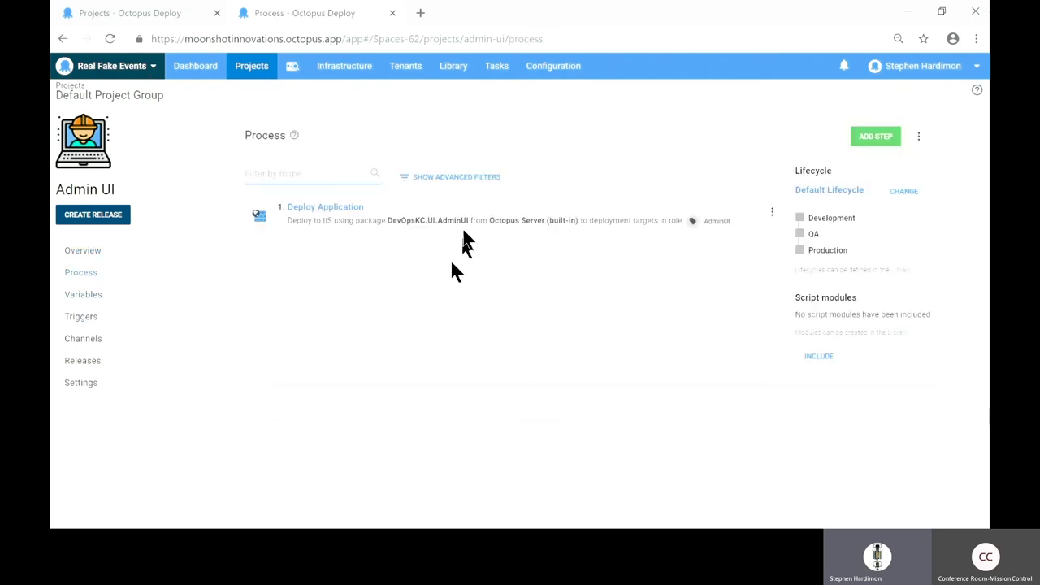
{"action": "left_click", "coordinate": [441, 216]}
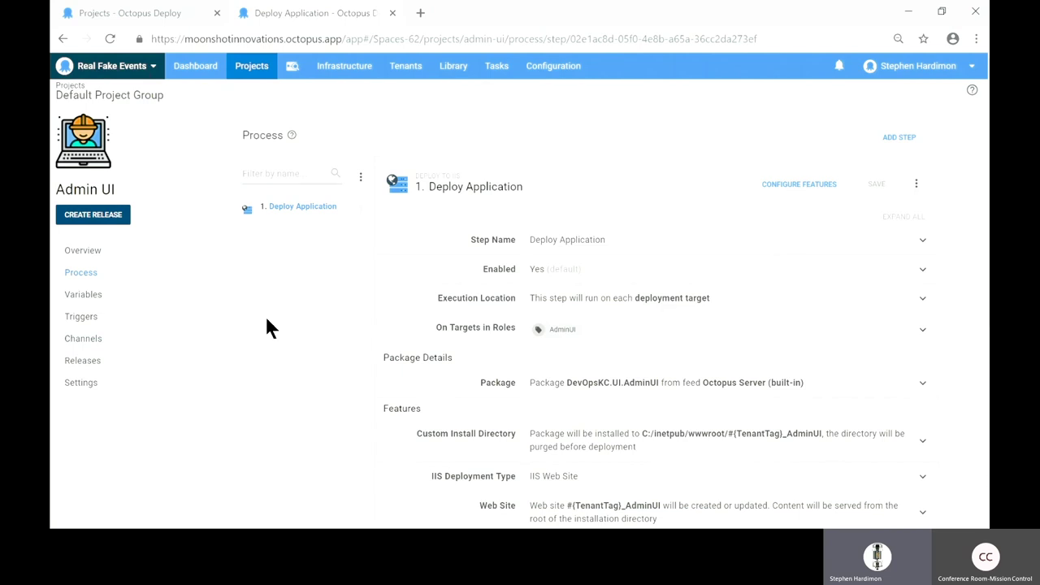
Review the Deploy Application step's configuration and expand its Custom Install Directory settings
{"action": "scroll", "coordinate": [267, 319], "scroll_direction": "down", "scroll_amount": 1}
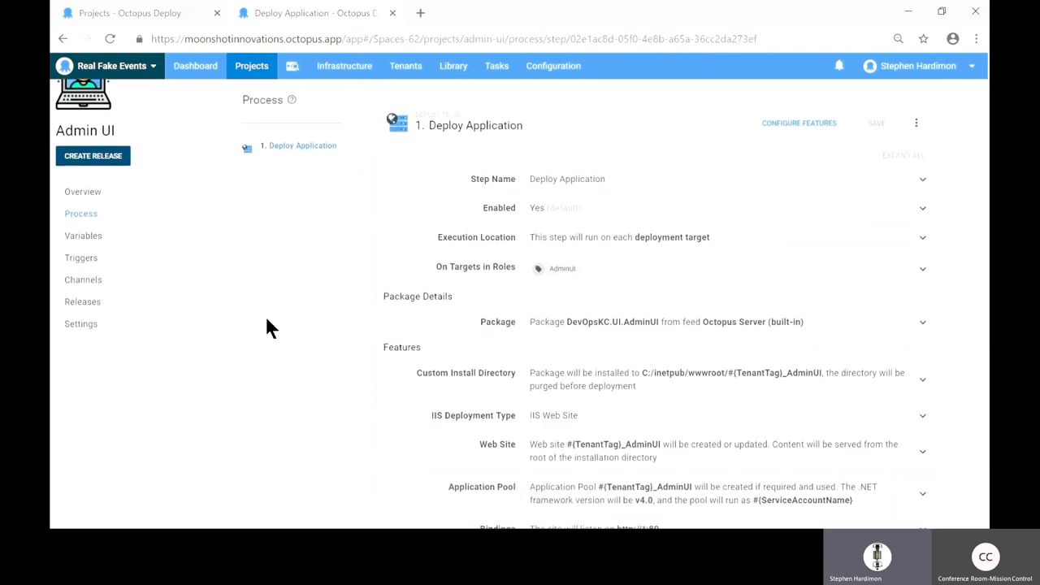
{"action": "scroll", "coordinate": [267, 320], "scroll_direction": "down", "scroll_amount": 1}
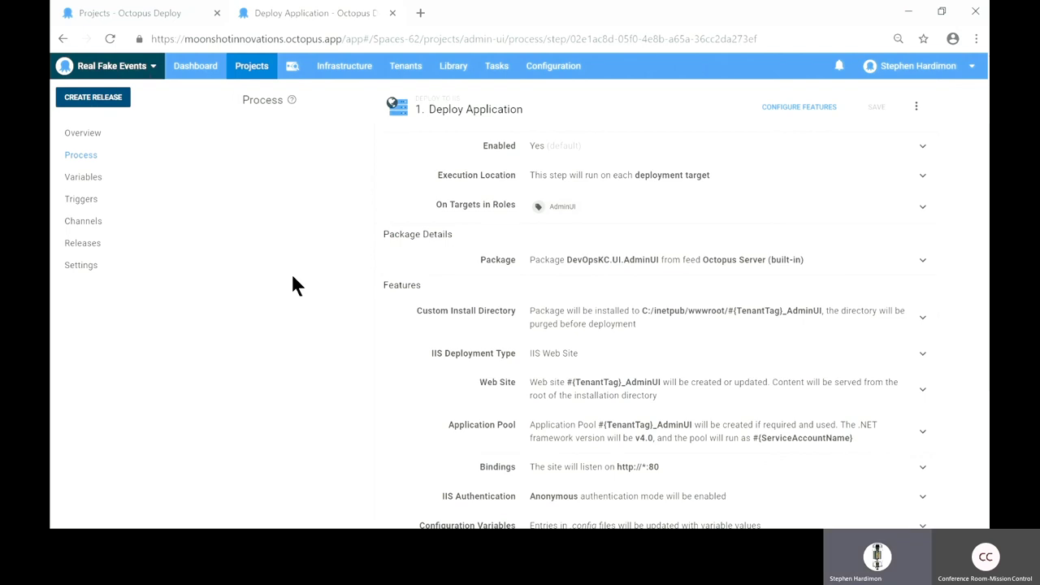
{"action": "scroll", "coordinate": [292, 277], "scroll_direction": "down", "scroll_amount": 3}
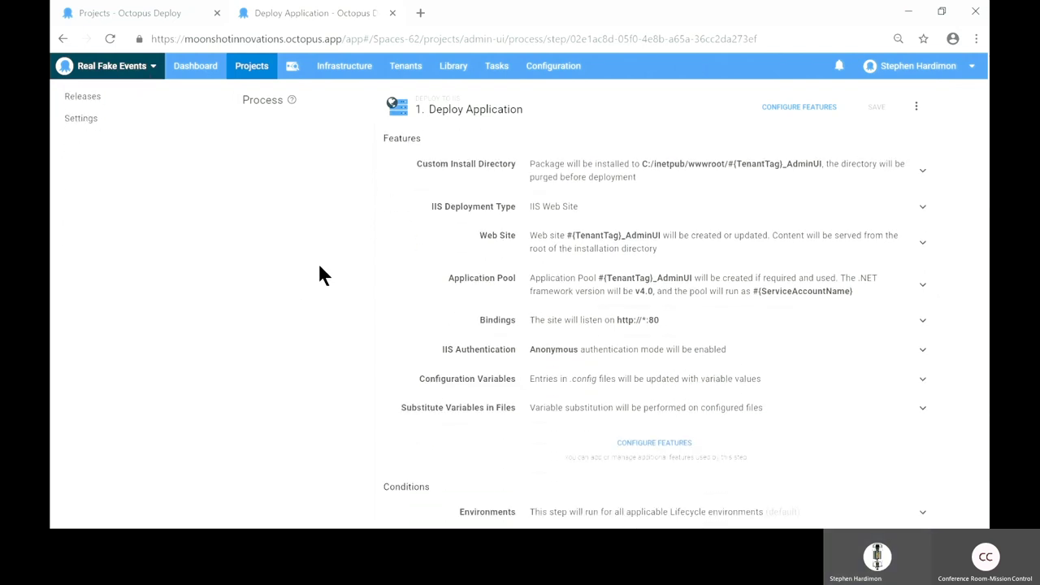
{"action": "left_click", "coordinate": [792, 168]}
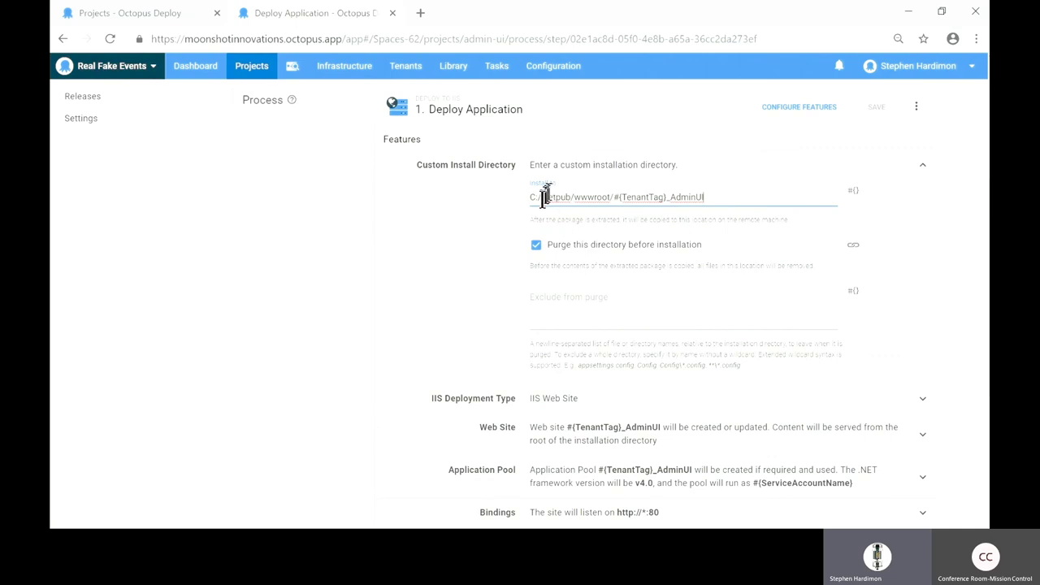
{"action": "left_click", "coordinate": [483, 219]}
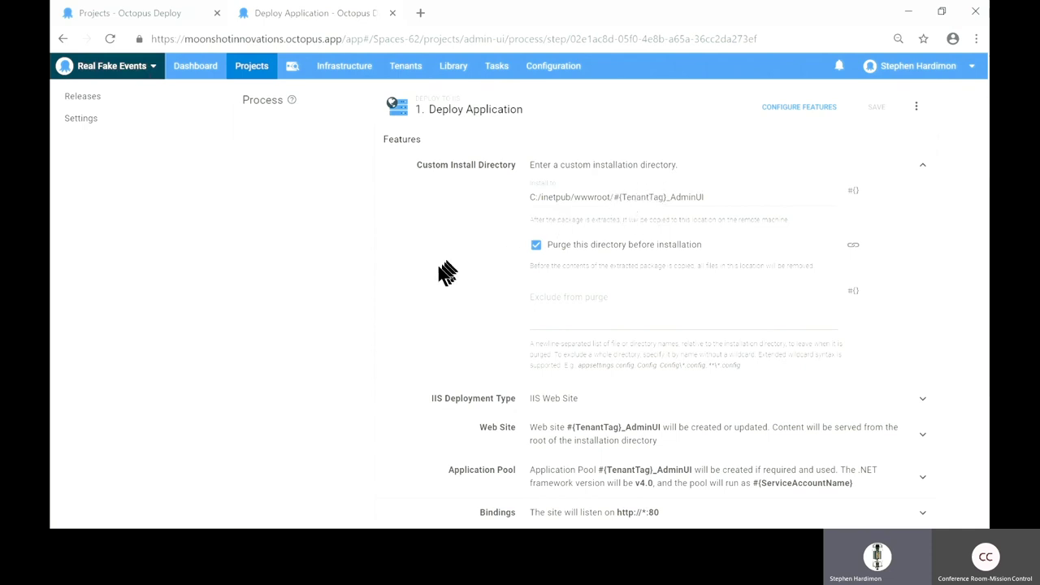
Expand and review the Web Site settings of the Deploy Application step
{"action": "scroll", "coordinate": [438, 272], "scroll_direction": "down", "scroll_amount": 3}
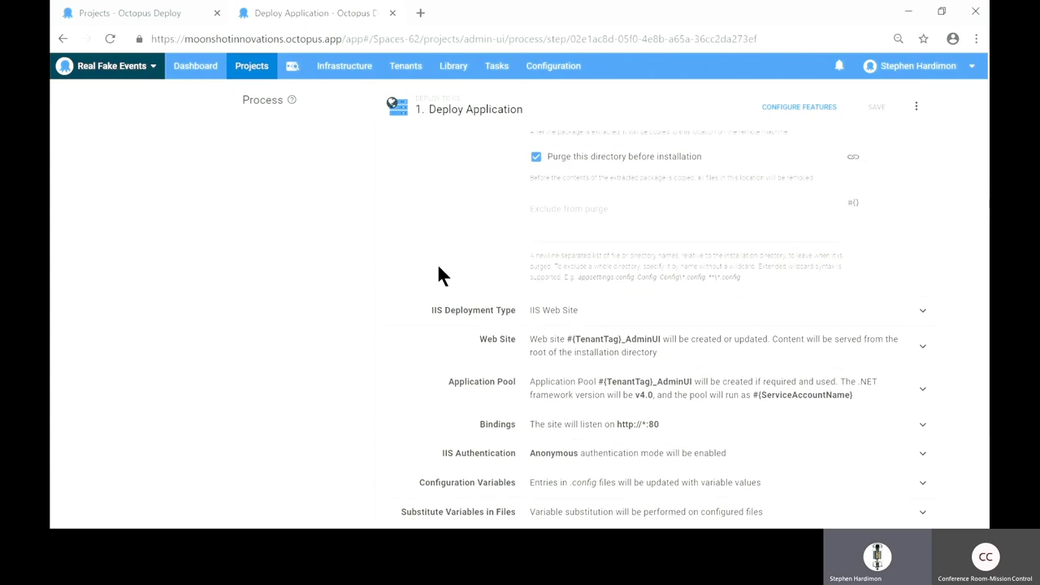
{"action": "scroll", "coordinate": [439, 272], "scroll_direction": "down", "scroll_amount": 3}
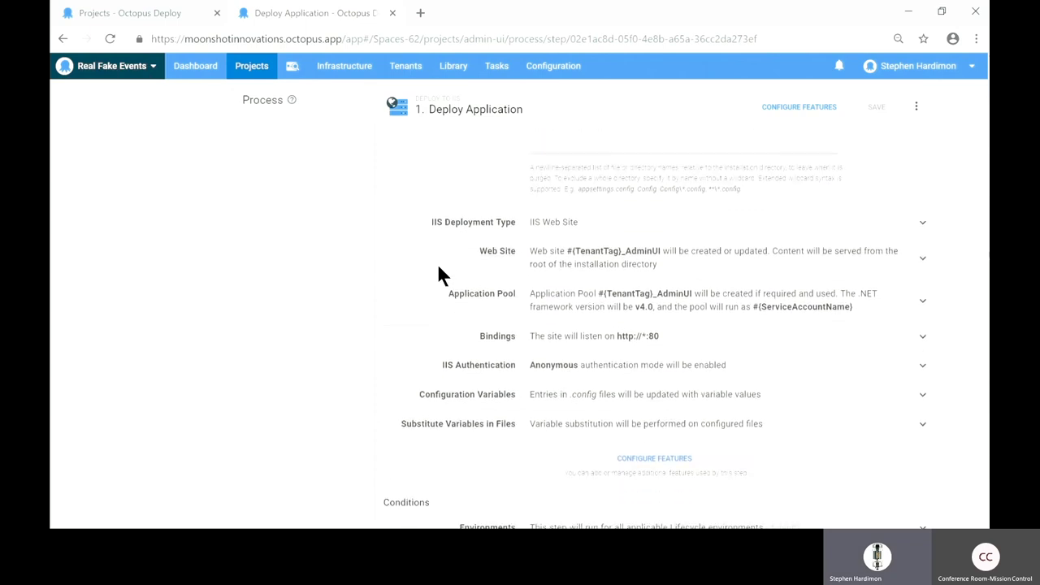
{"action": "left_click", "coordinate": [606, 225]}
{"action": "scroll", "coordinate": [306, 320], "scroll_direction": "down", "scroll_amount": 1}
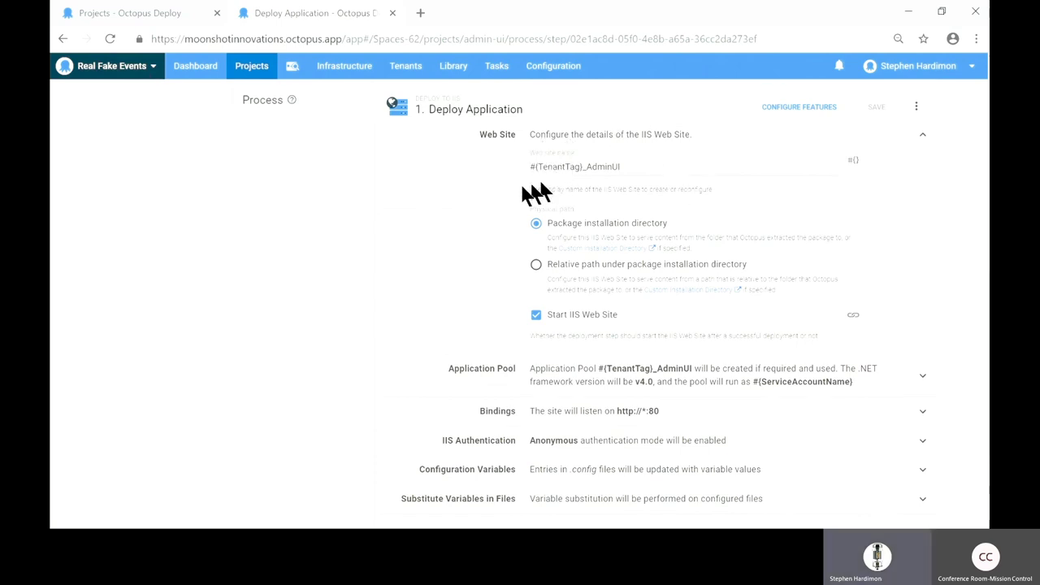
{"action": "scroll", "coordinate": [448, 253], "scroll_direction": "down", "scroll_amount": 1}
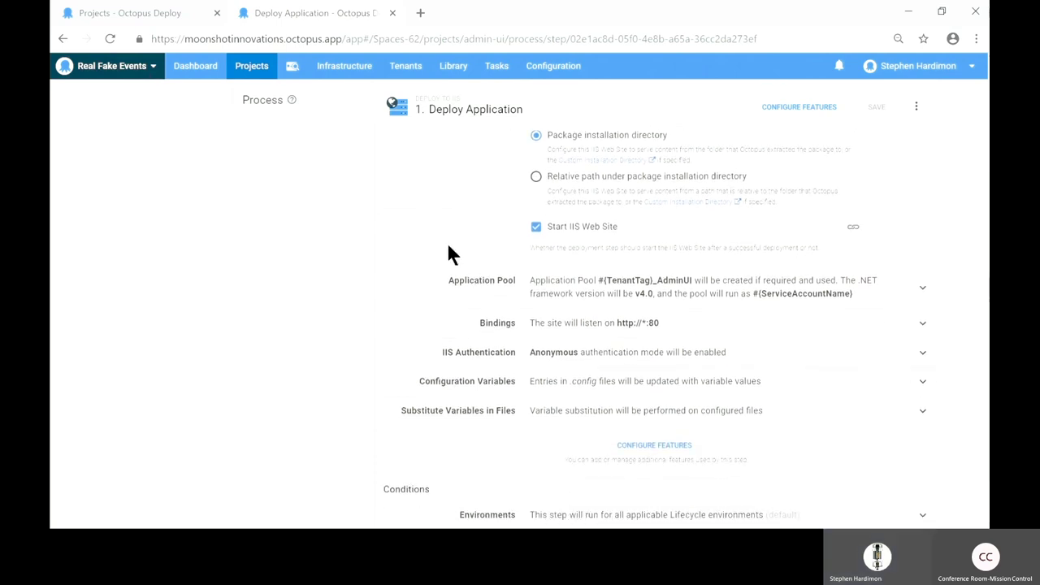
Expand and examine the Application Pool and Bindings settings of the Deploy Application step
{"action": "left_click", "coordinate": [601, 284]}
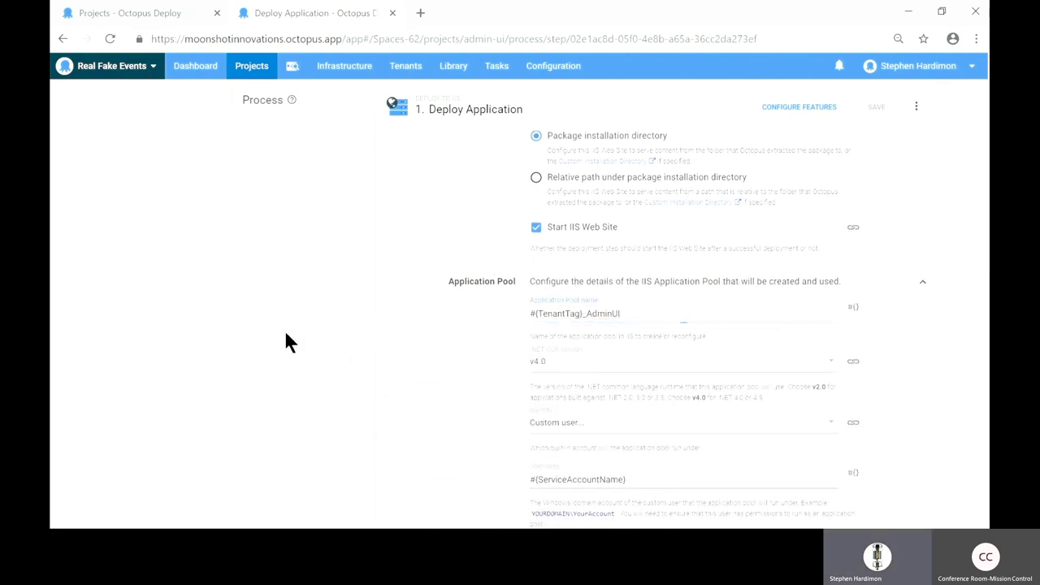
{"action": "scroll", "coordinate": [285, 333], "scroll_direction": "down", "scroll_amount": 1}
{"action": "scroll", "coordinate": [284, 341], "scroll_direction": "down", "scroll_amount": 1}
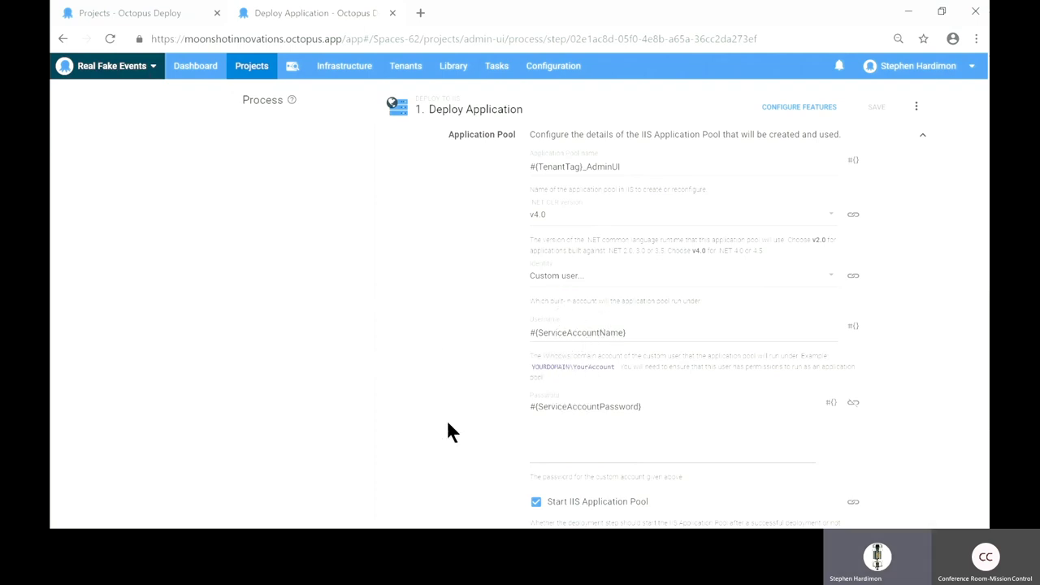
{"action": "scroll", "coordinate": [448, 423], "scroll_direction": "down", "scroll_amount": 3}
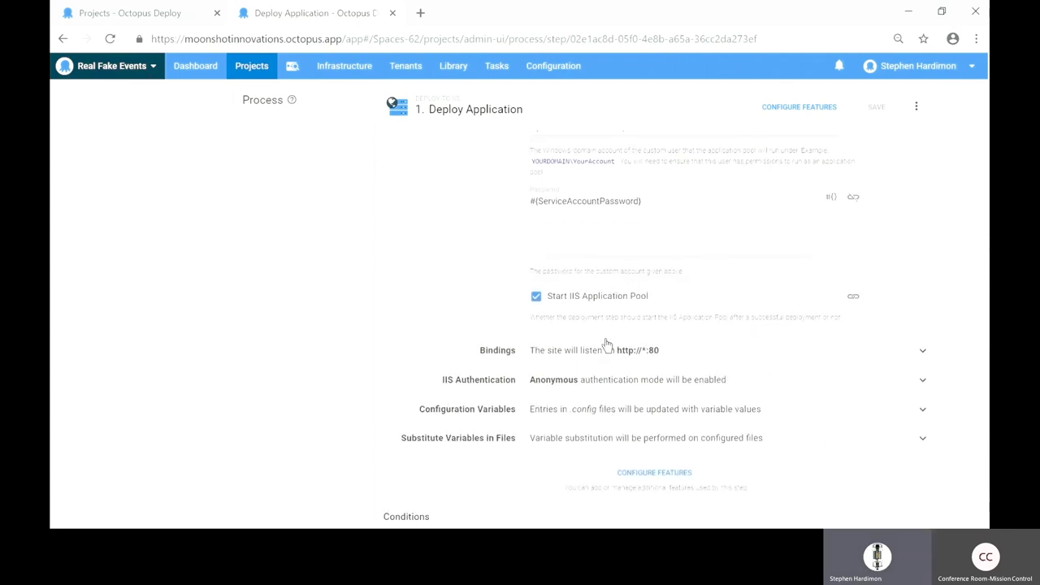
{"action": "left_click", "coordinate": [605, 344]}
{"action": "scroll", "coordinate": [405, 376], "scroll_direction": "down", "scroll_amount": 4}
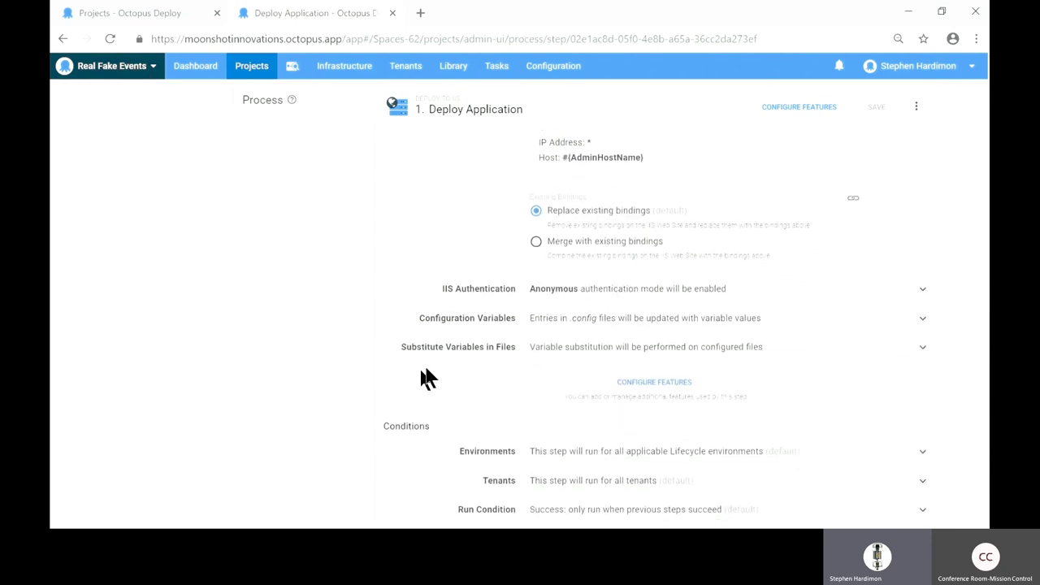
Expand and examine the Configuration Variables and Substitute Variables in Files settings of the Deploy Application step
{"action": "left_click", "coordinate": [566, 319]}
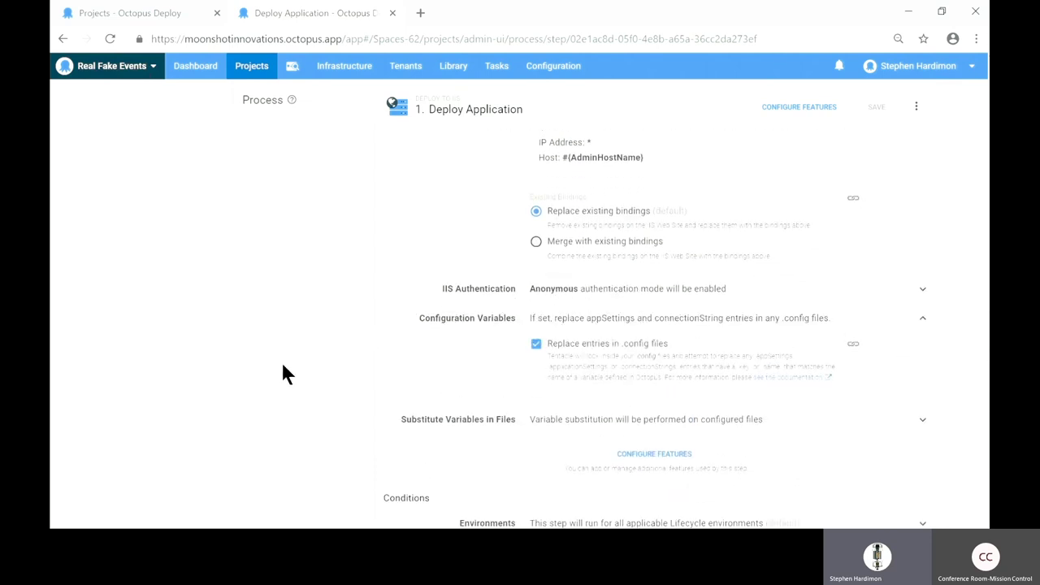
{"action": "scroll", "coordinate": [283, 365], "scroll_direction": "down", "scroll_amount": 2}
{"action": "left_click", "coordinate": [534, 320]}
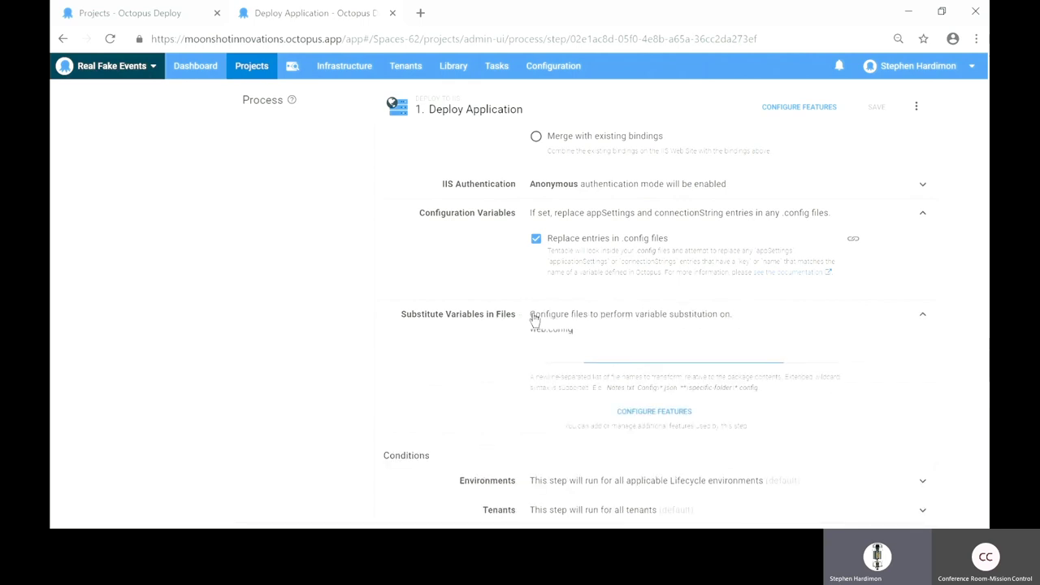
{"action": "scroll", "coordinate": [283, 390], "scroll_direction": "down", "scroll_amount": 1}
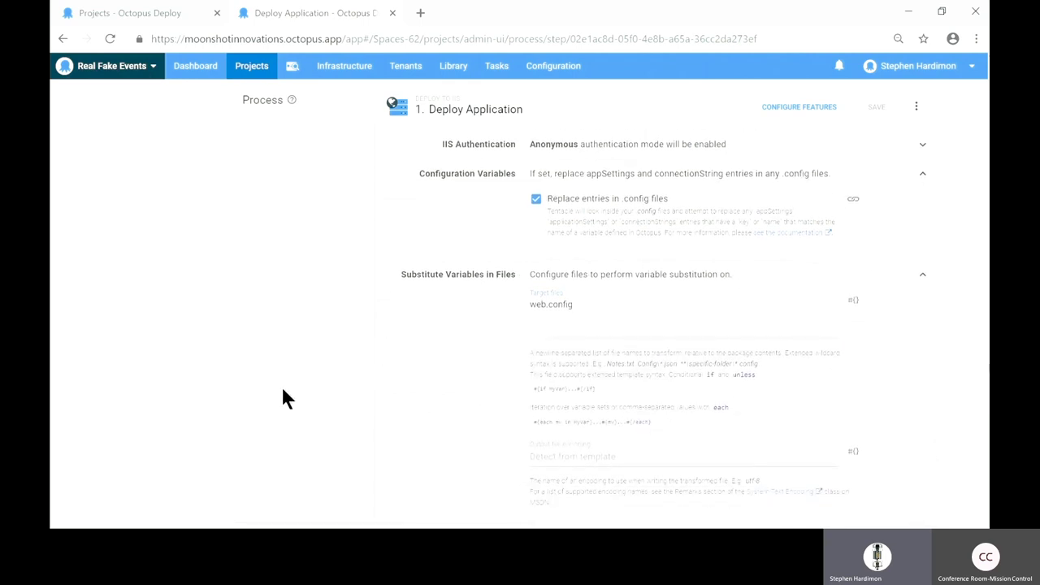
{"action": "scroll", "coordinate": [283, 398], "scroll_direction": "down", "scroll_amount": 1}
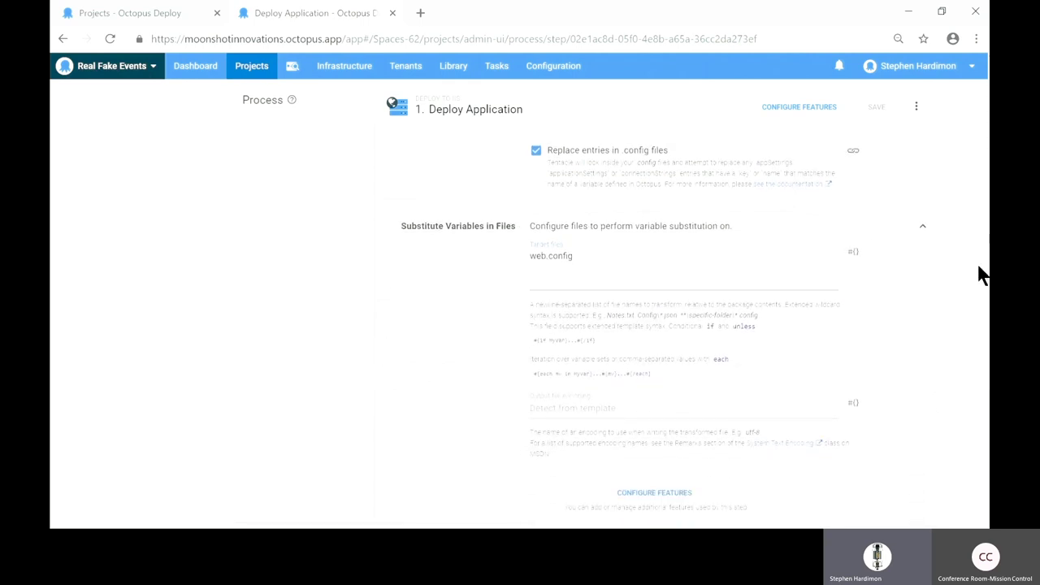
{"action": "scroll", "coordinate": [982, 275], "scroll_direction": "up", "scroll_amount": 1}
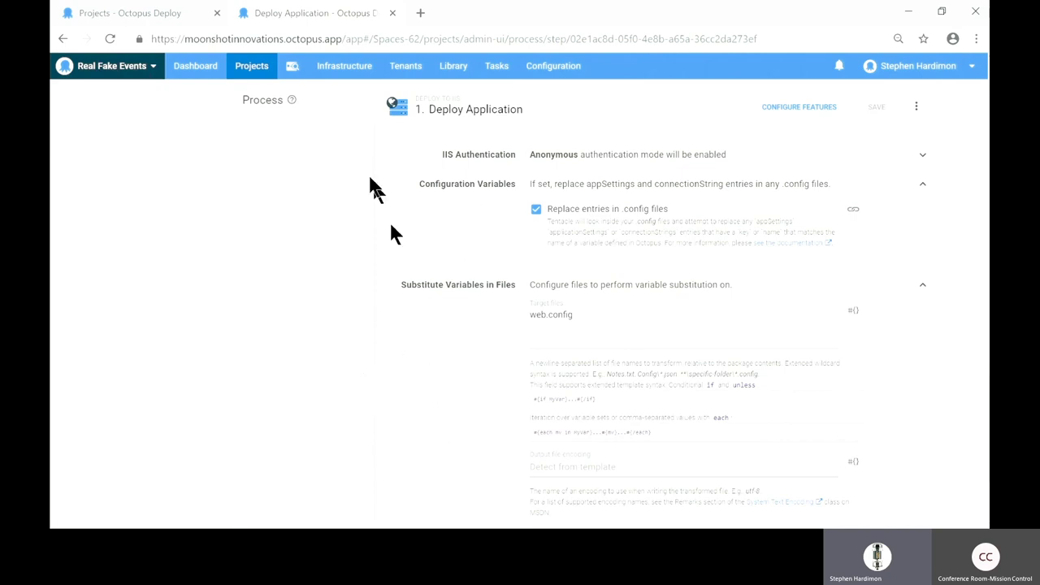
Go to the Database project's deployment process and open its Stage DACPAC On Target step
{"action": "left_click", "coordinate": [257, 68]}
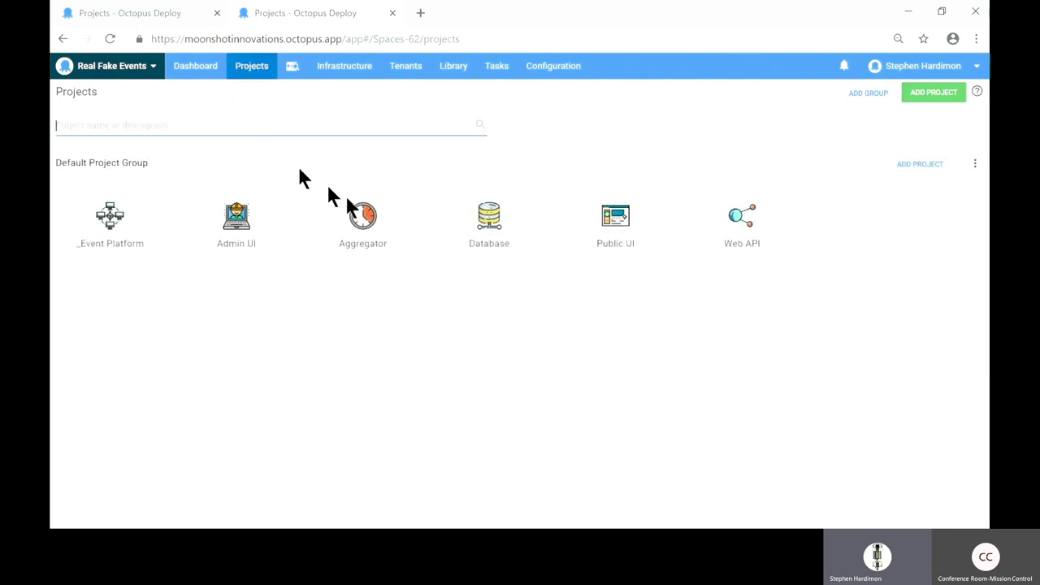
{"action": "left_click", "coordinate": [509, 221]}
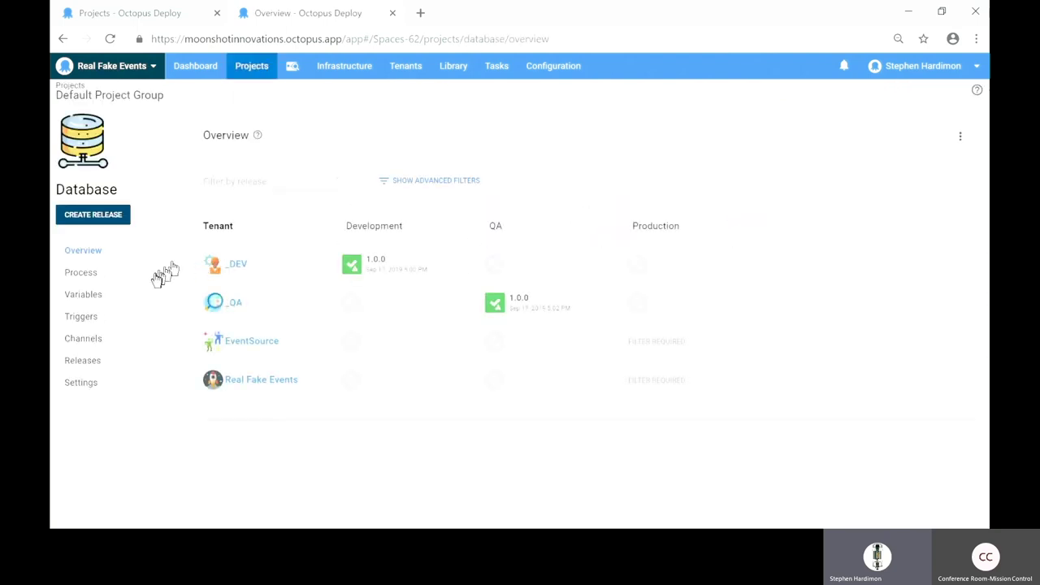
{"action": "left_click", "coordinate": [108, 274]}
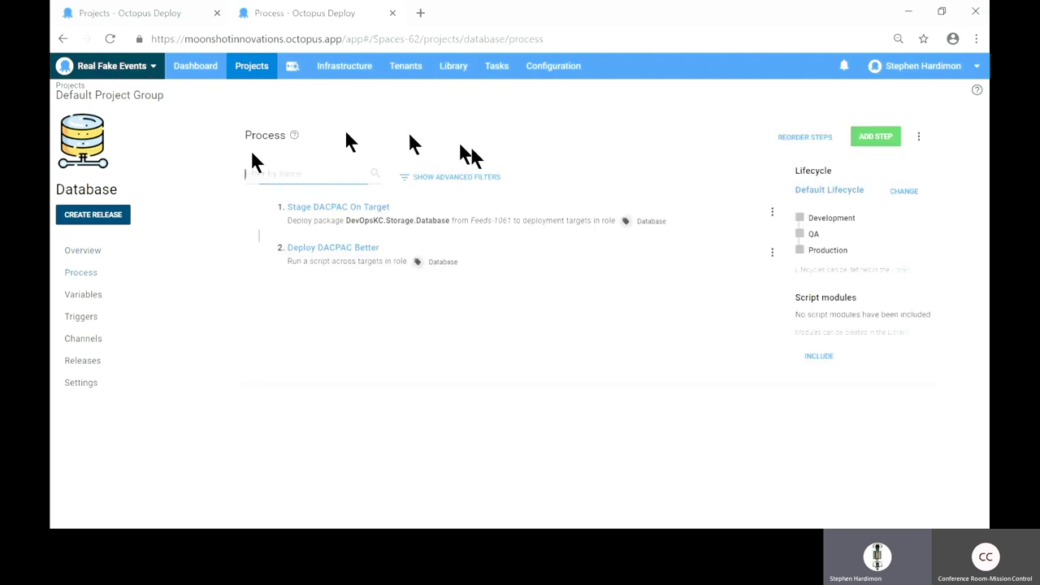
{"action": "left_click", "coordinate": [360, 208]}
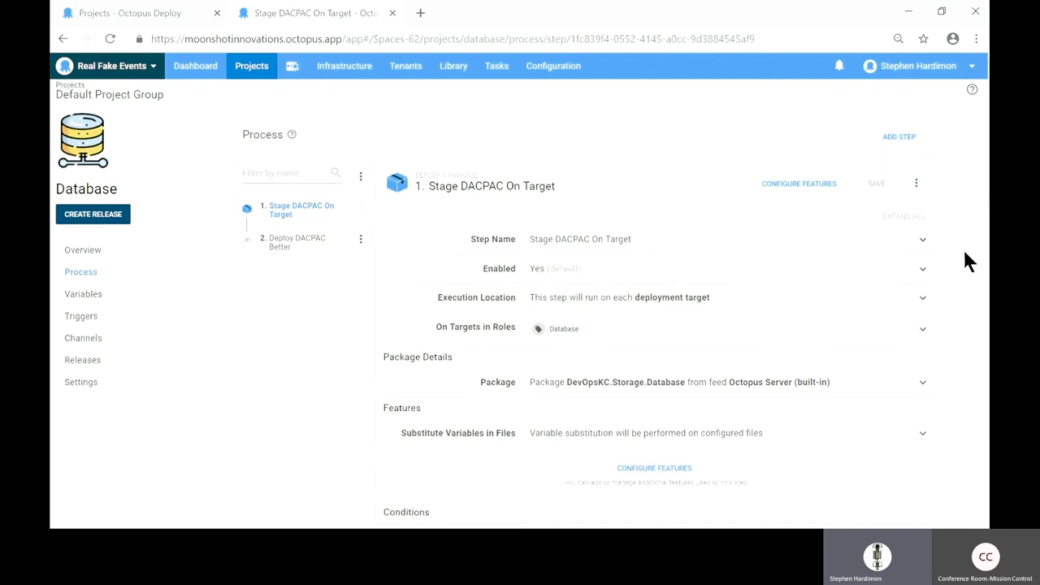
Expand and examine the Package and Substitute Variables in Files settings of the Stage DACPAC On Target step
{"action": "scroll", "coordinate": [968, 260], "scroll_direction": "down", "scroll_amount": 1}
{"action": "left_click", "coordinate": [650, 295]}
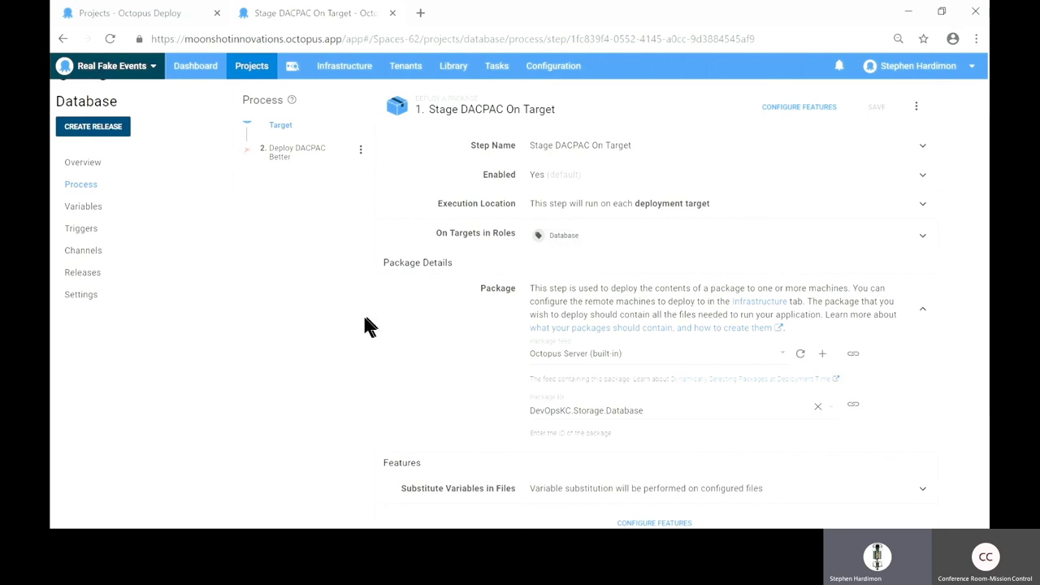
{"action": "scroll", "coordinate": [302, 357], "scroll_direction": "down", "scroll_amount": 3}
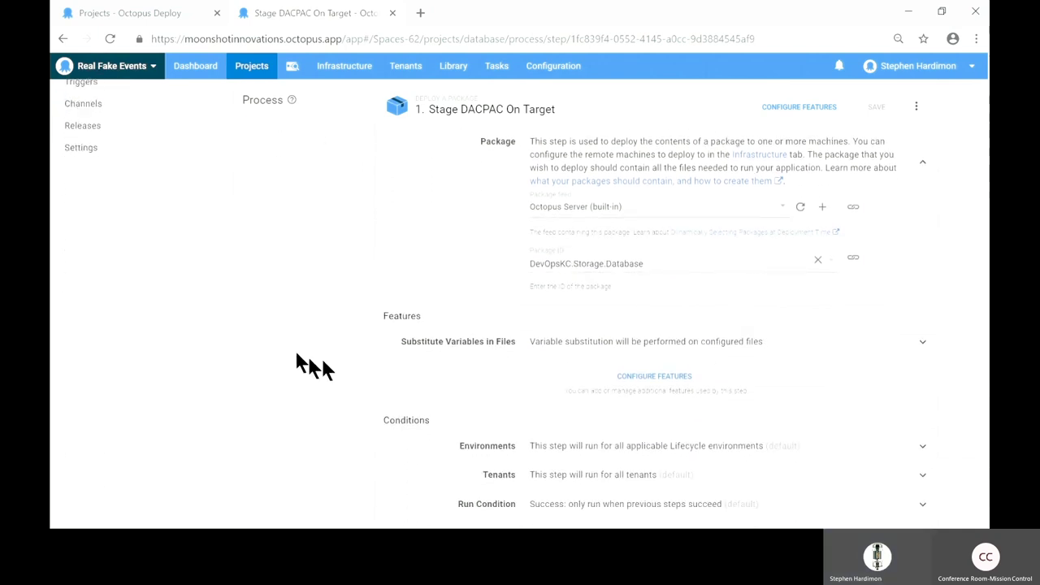
{"action": "left_click", "coordinate": [576, 351]}
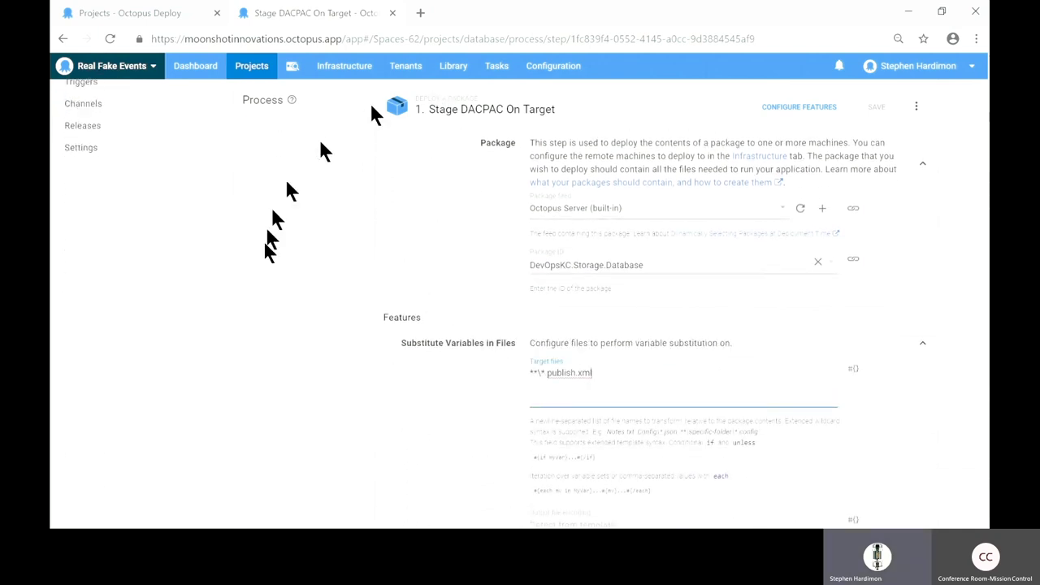
{"action": "scroll", "coordinate": [267, 284], "scroll_direction": "down", "scroll_amount": 4}
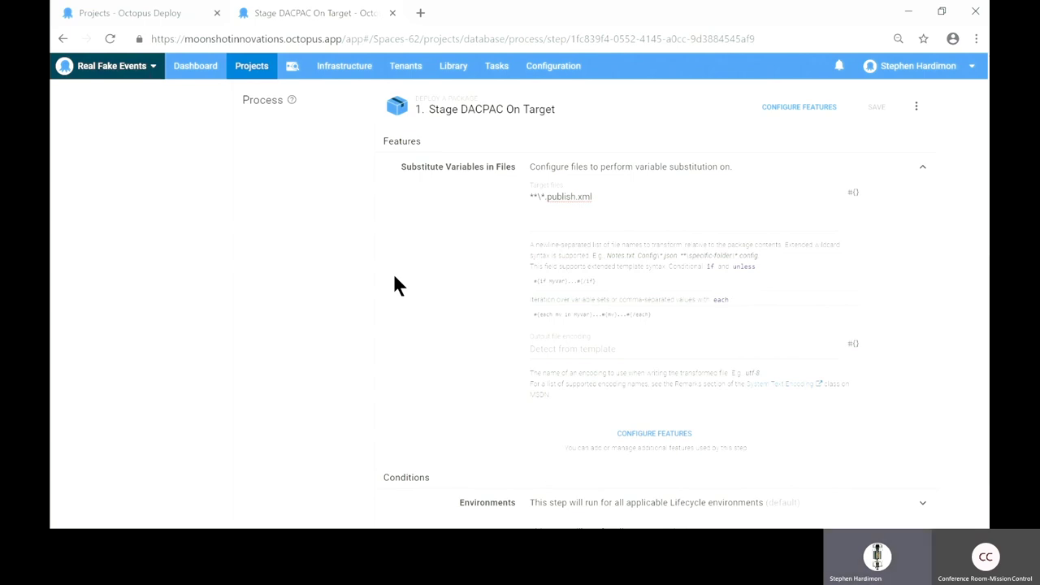
Open the Database process's Deploy DACPAC Better step and review its DACPAC package, publish profile and deployment options
{"action": "scroll", "coordinate": [348, 298], "scroll_direction": "up", "scroll_amount": 1}
{"action": "scroll", "coordinate": [348, 306], "scroll_direction": "up", "scroll_amount": 6}
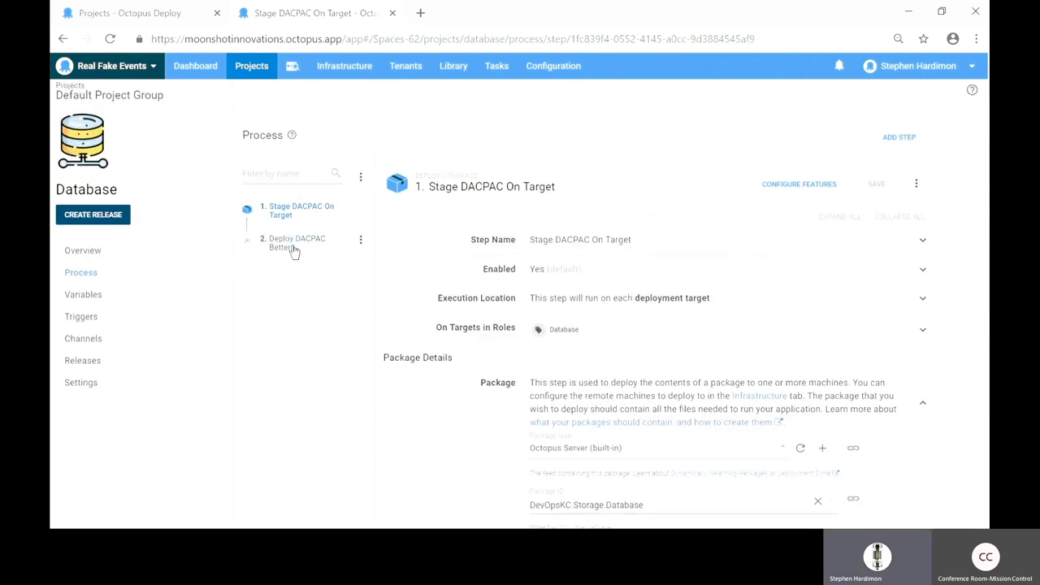
{"action": "left_click", "coordinate": [295, 245]}
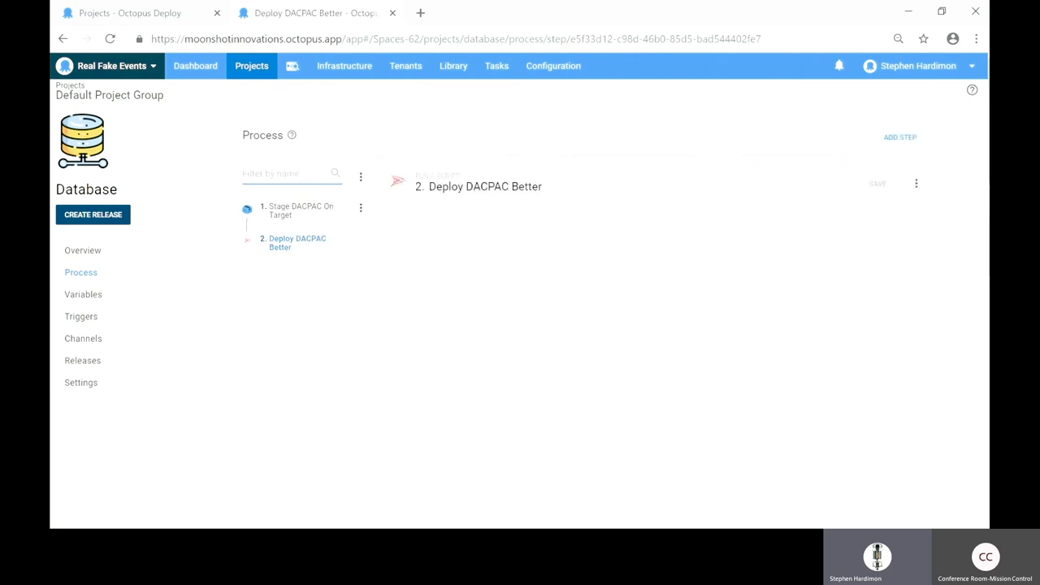
{"action": "scroll", "coordinate": [951, 234], "scroll_direction": "down", "scroll_amount": 3}
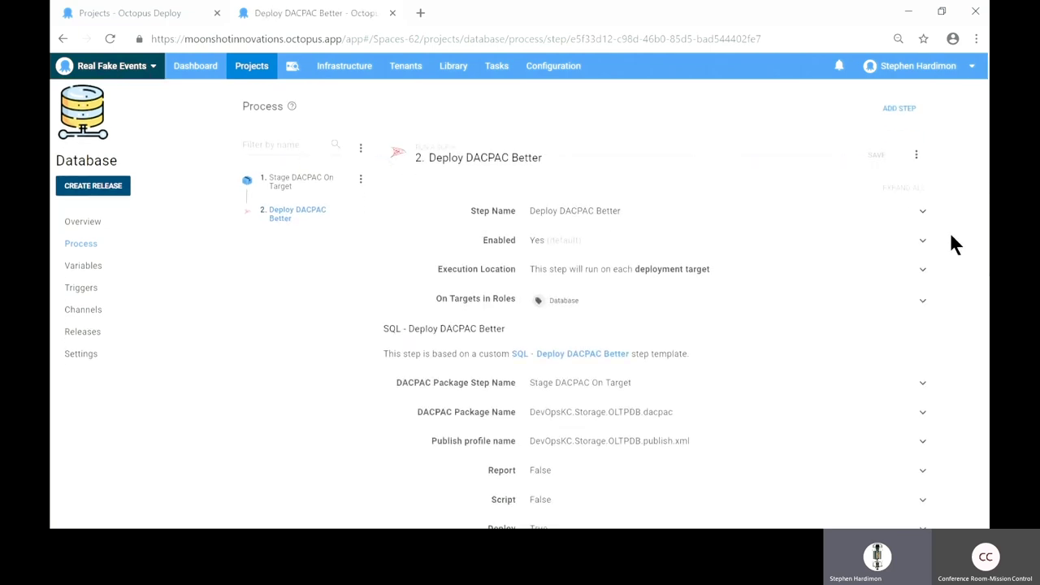
{"action": "scroll", "coordinate": [951, 235], "scroll_direction": "up", "scroll_amount": 1}
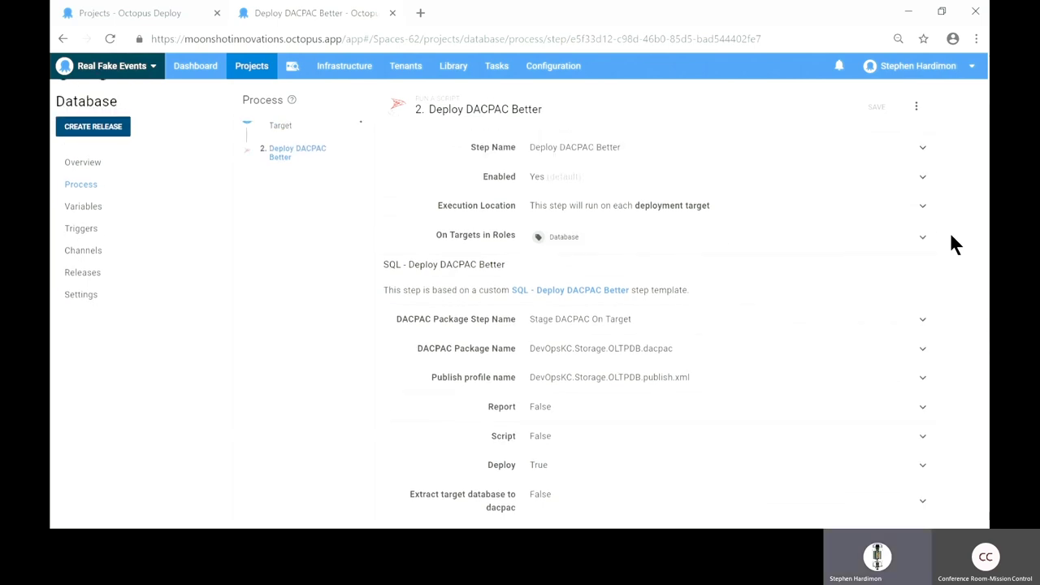
{"action": "scroll", "coordinate": [951, 236], "scroll_direction": "up", "scroll_amount": 1}
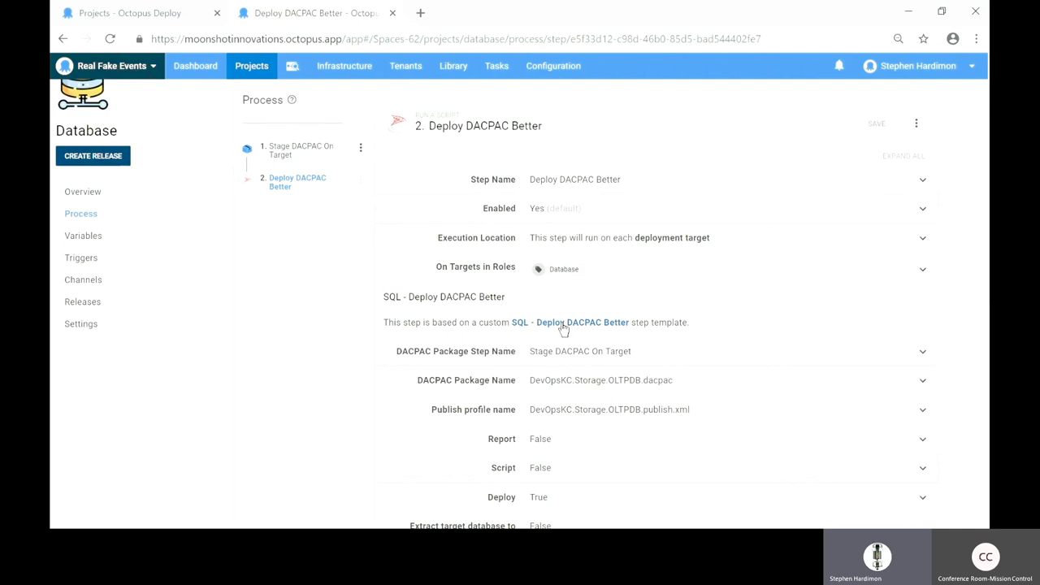
Examine the Deploy DACPAC Better step's package, target server and database, integrated security, contributor and run condition settings
{"action": "scroll", "coordinate": [295, 358], "scroll_direction": "up", "scroll_amount": 1}
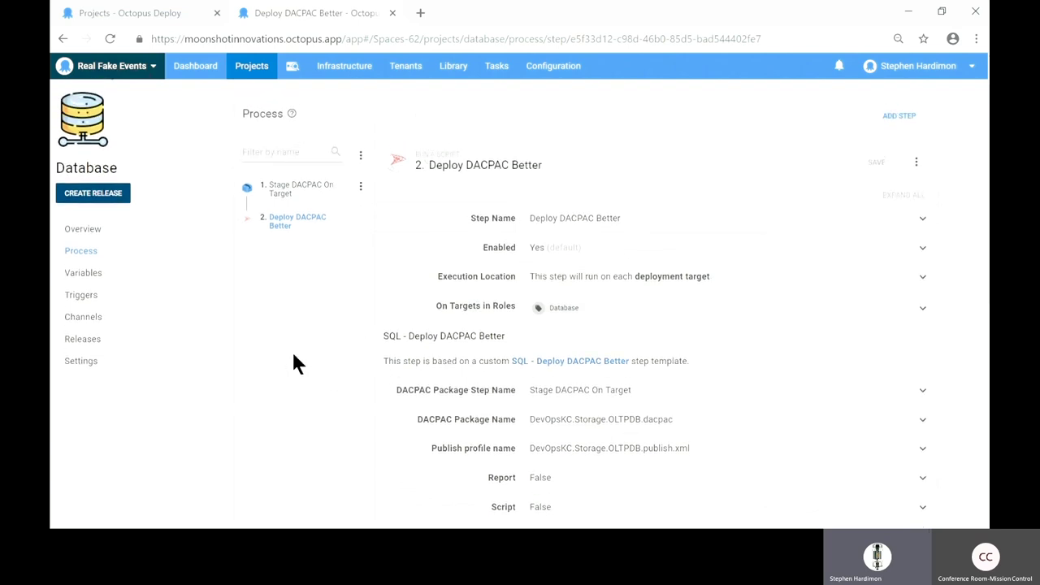
{"action": "scroll", "coordinate": [295, 357], "scroll_direction": "down", "scroll_amount": 1}
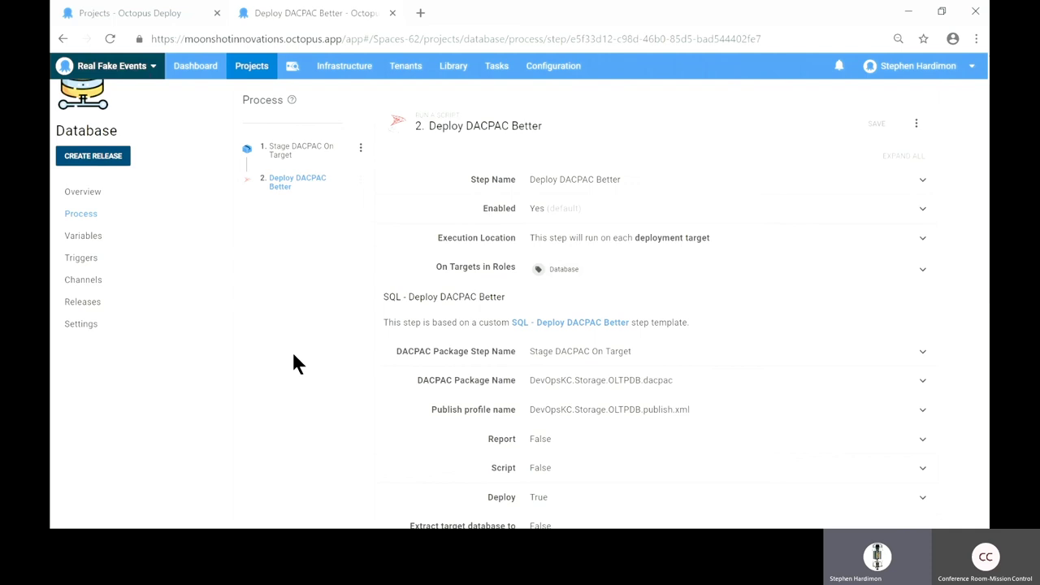
{"action": "scroll", "coordinate": [297, 364], "scroll_direction": "down", "scroll_amount": 2}
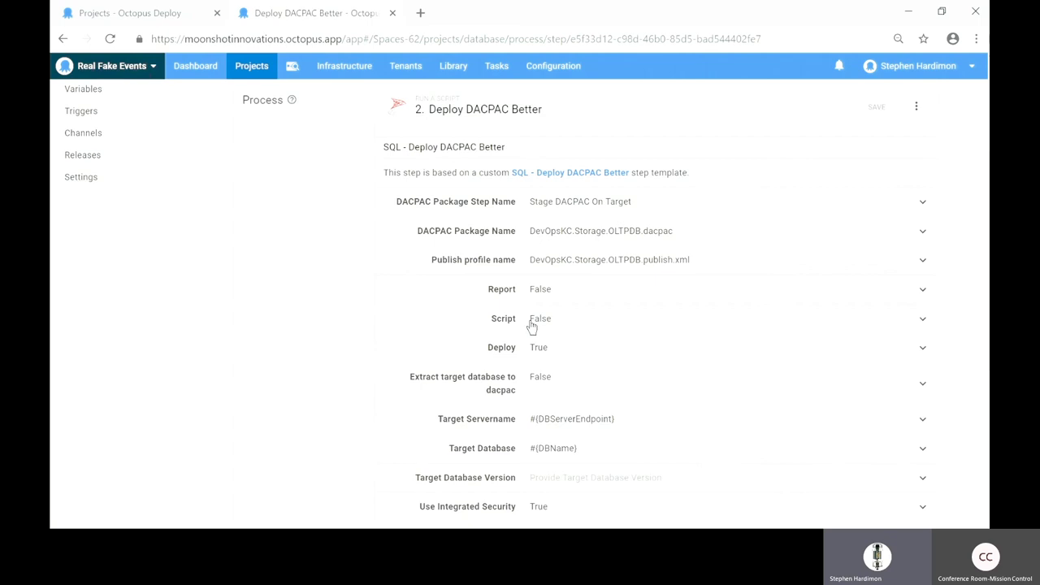
{"action": "scroll", "coordinate": [303, 341], "scroll_direction": "down", "scroll_amount": 1}
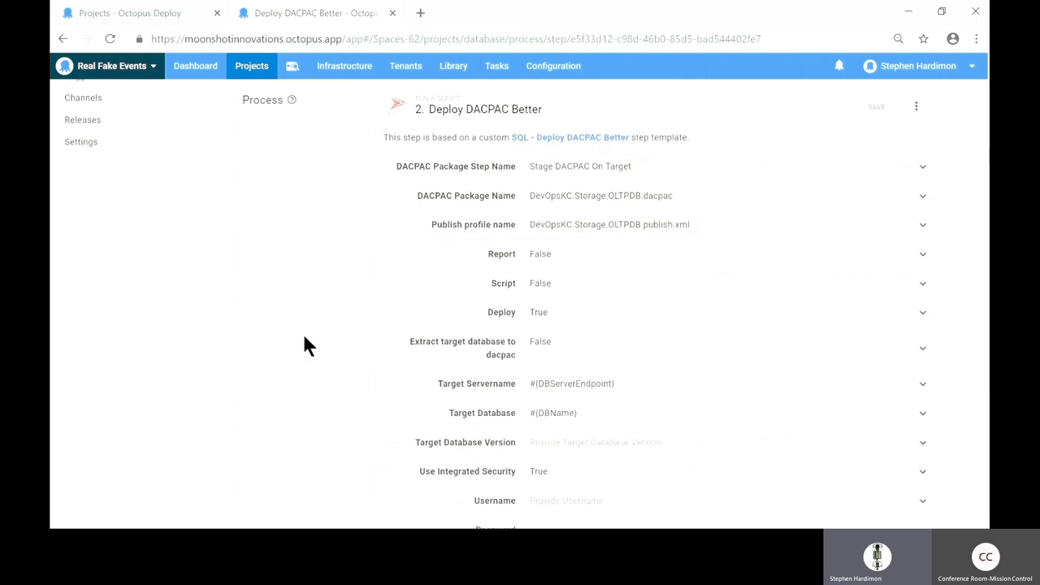
{"action": "scroll", "coordinate": [304, 344], "scroll_direction": "down", "scroll_amount": 3}
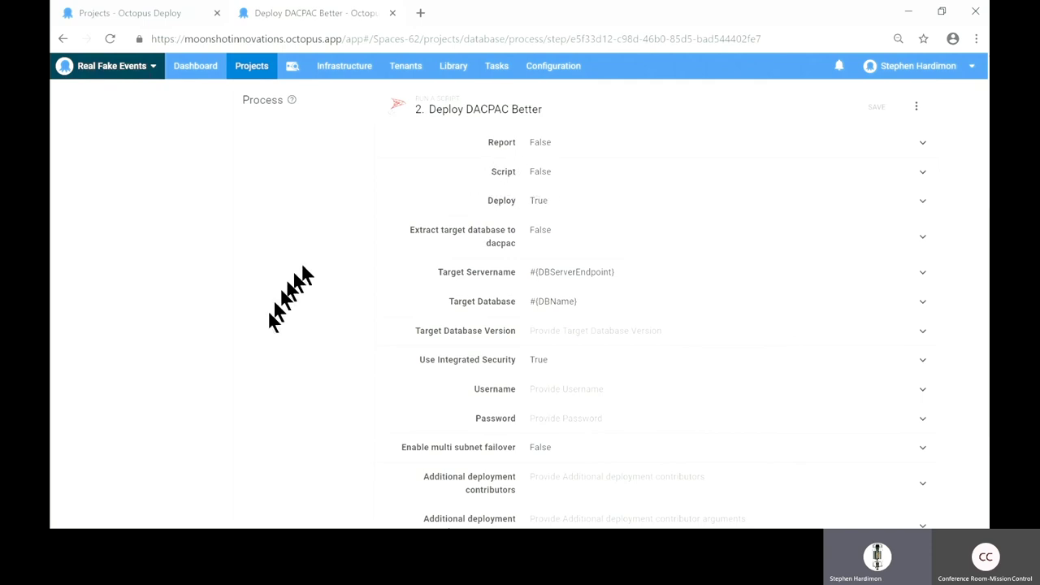
{"action": "scroll", "coordinate": [250, 346], "scroll_direction": "down", "scroll_amount": 2}
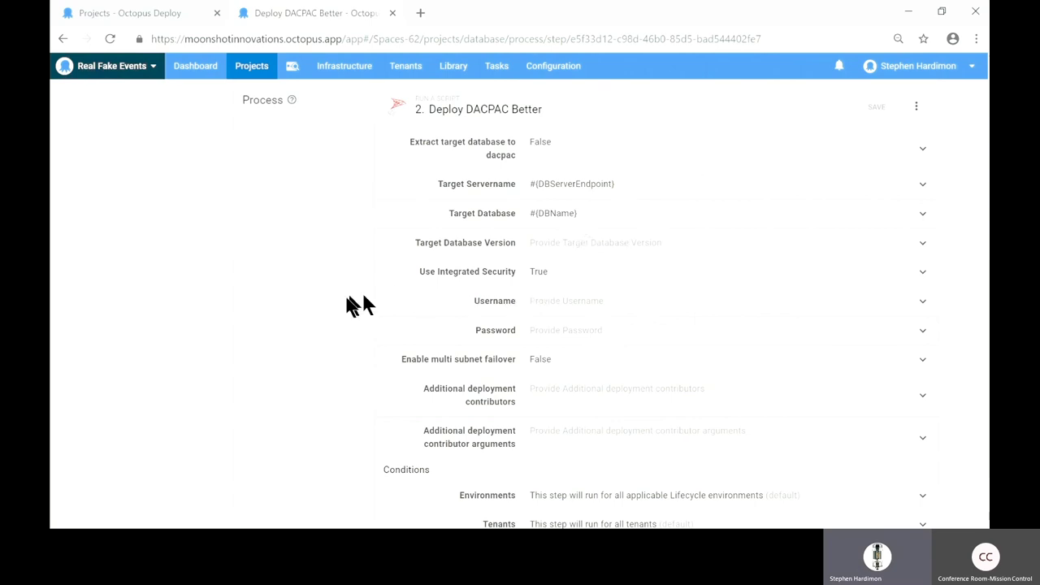
{"action": "scroll", "coordinate": [337, 317], "scroll_direction": "down", "scroll_amount": 1}
{"action": "scroll", "coordinate": [336, 318], "scroll_direction": "down", "scroll_amount": 1}
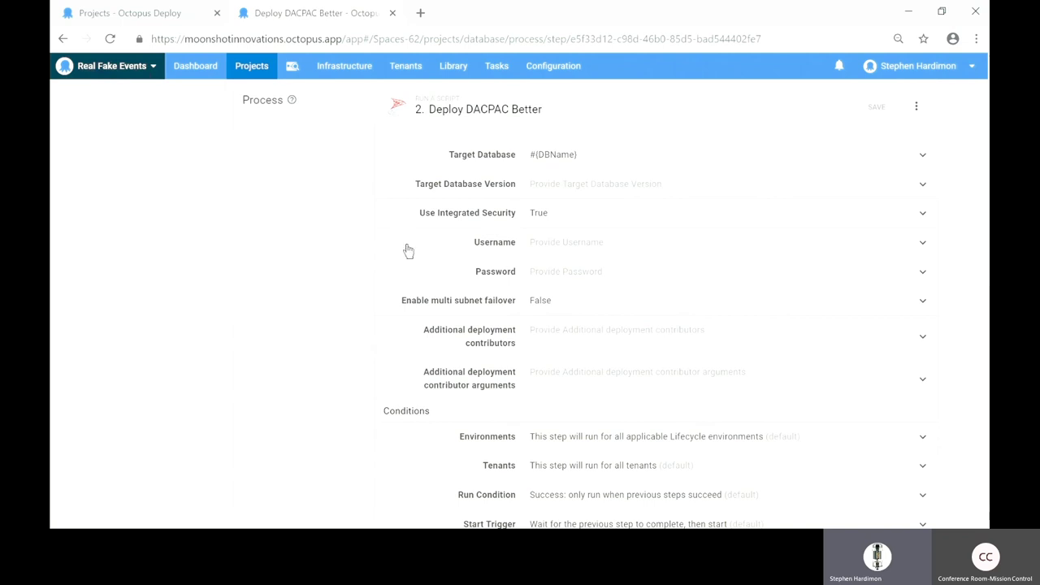
{"action": "scroll", "coordinate": [326, 342], "scroll_direction": "down", "scroll_amount": 2}
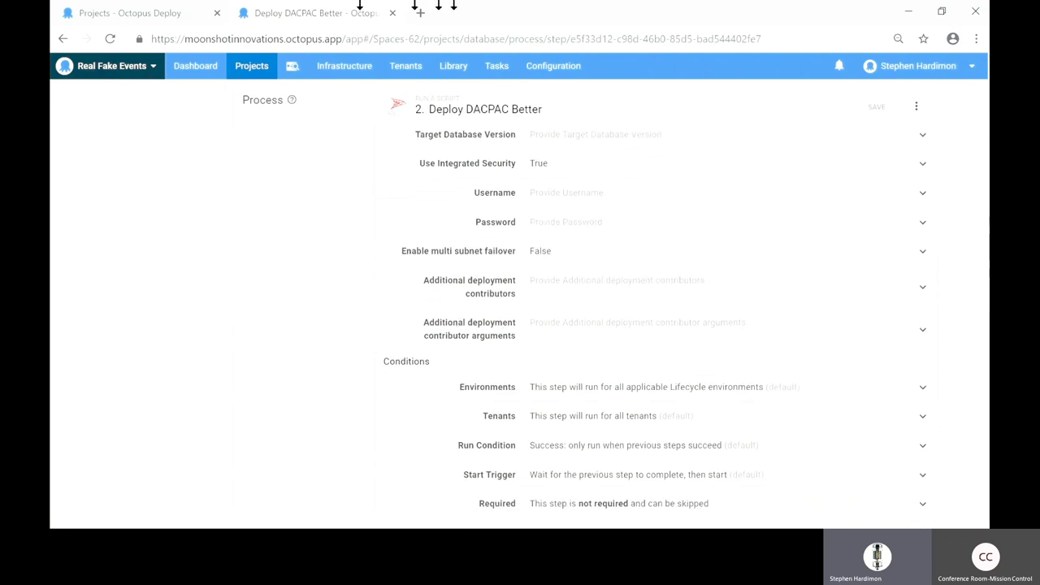
Close the Deploy DACPAC Better page and show the Real Fake Events dashboard
{"action": "left_click", "coordinate": [392, 13]}
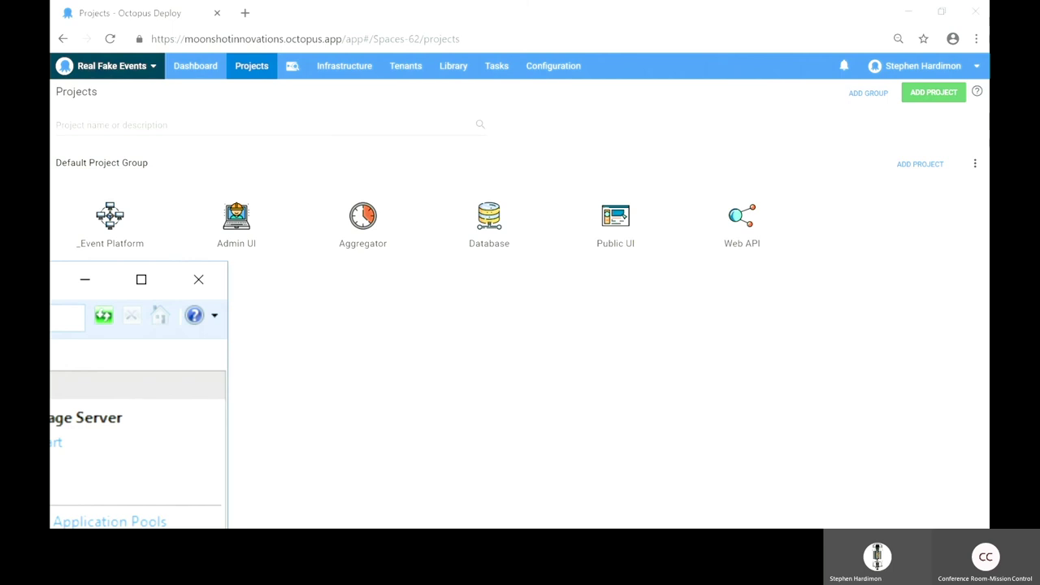
{"action": "left_click", "coordinate": [169, 68]}
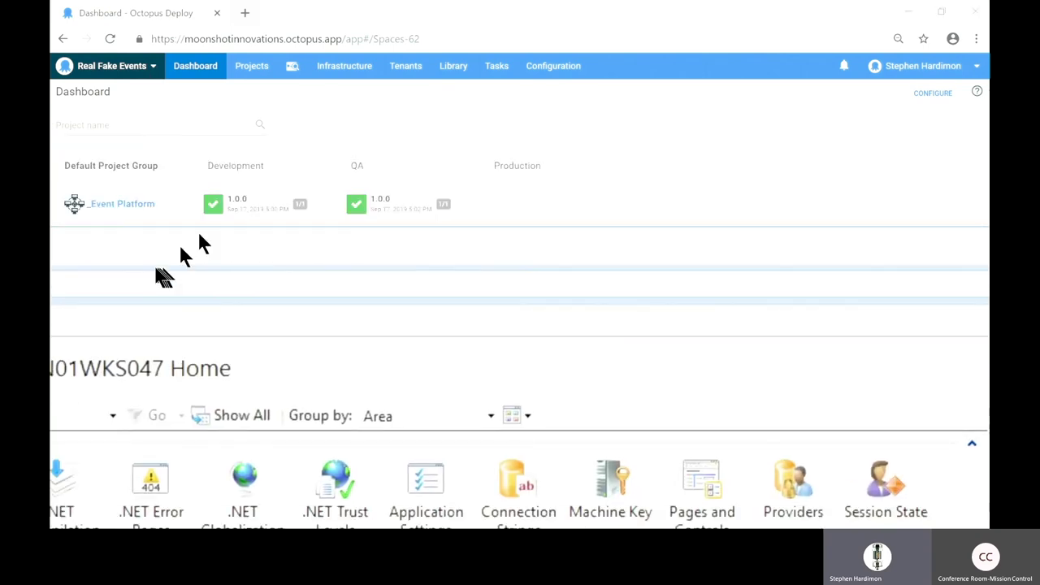
Switch to IIS Manager, maximize it, expand the server's Sites node and widen the connections area
{"action": "left_click_drag", "start_coordinate": [198, 239], "coordinate": [724, 131]}
{"action": "double_click", "coordinate": [723, 130]}
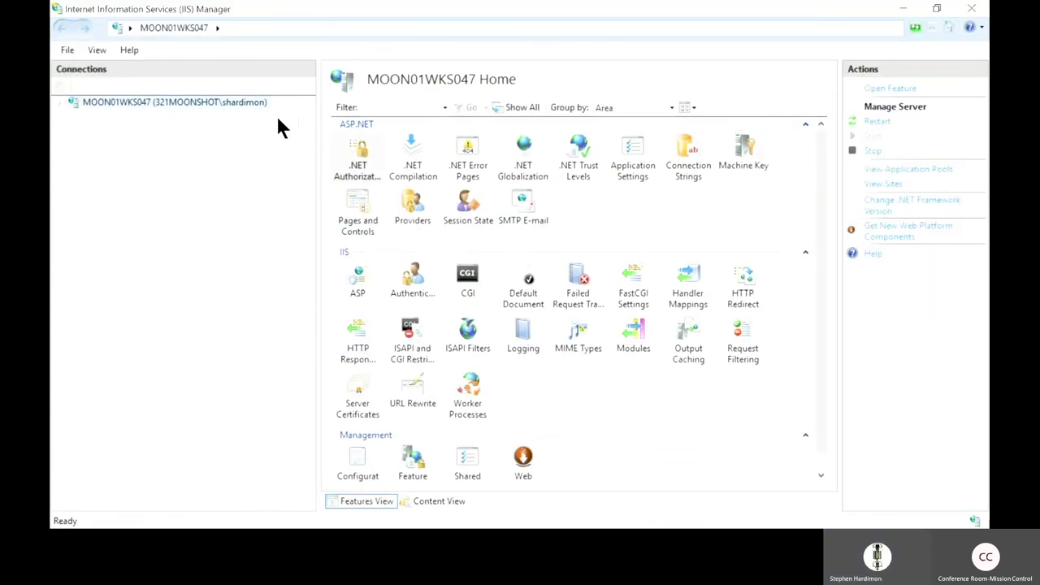
{"action": "left_click", "coordinate": [59, 103]}
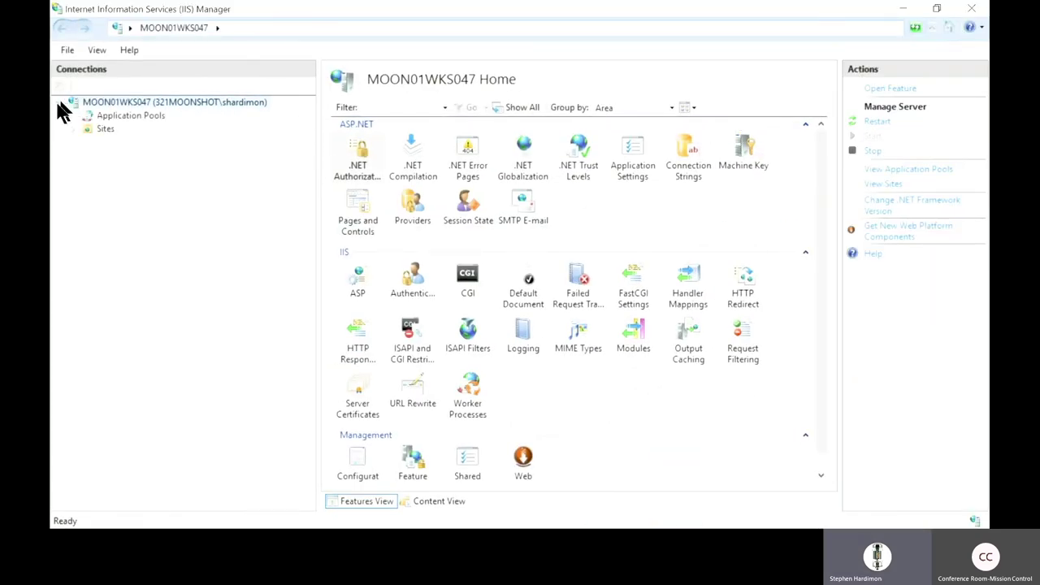
{"action": "left_click", "coordinate": [72, 129]}
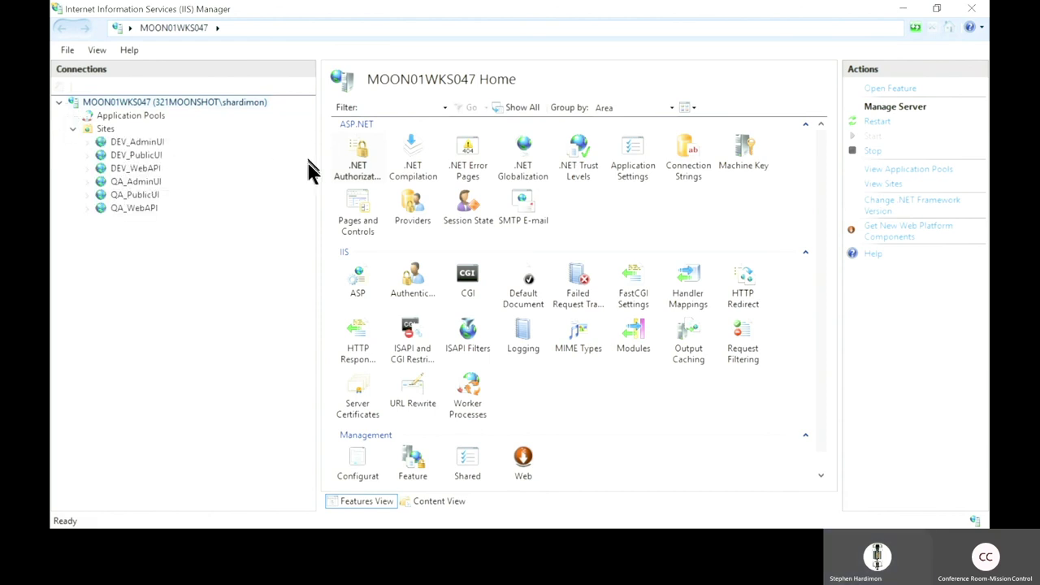
{"action": "left_click_drag", "start_coordinate": [317, 171], "coordinate": [388, 212]}
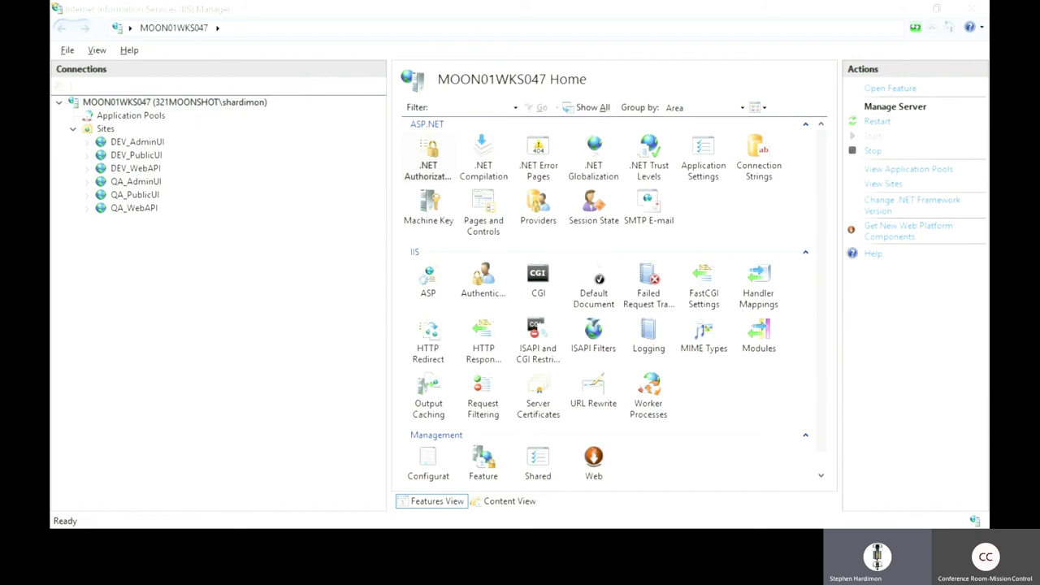
Switch back to Octopus Deploy in a maximized window and open the _Event Platform project's overview
{"action": "left_click_drag", "start_coordinate": [50, 111], "coordinate": [611, 162]}
{"action": "double_click", "coordinate": [610, 163]}
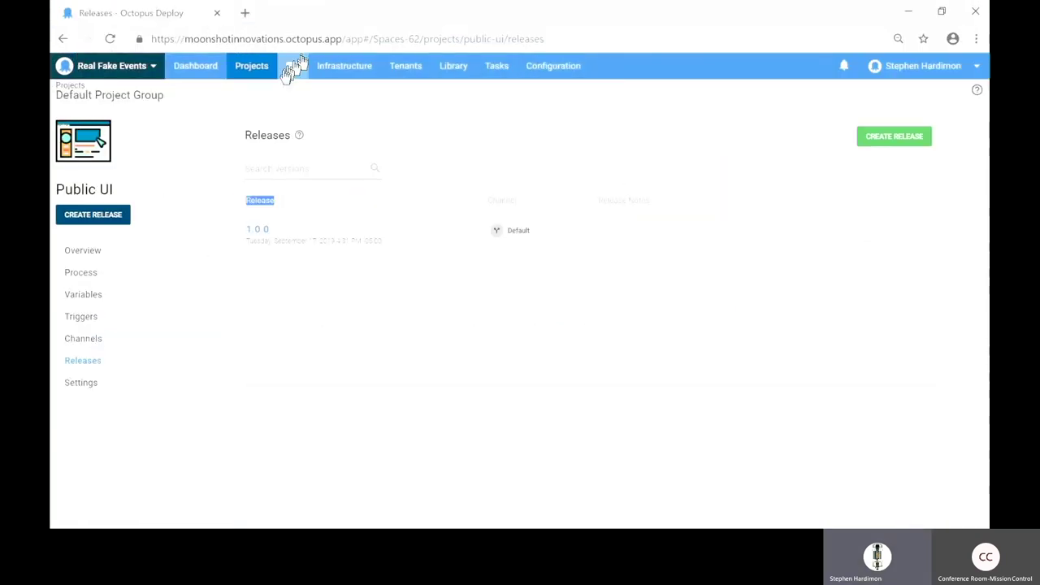
{"action": "left_click", "coordinate": [241, 67]}
{"action": "left_click", "coordinate": [130, 223]}
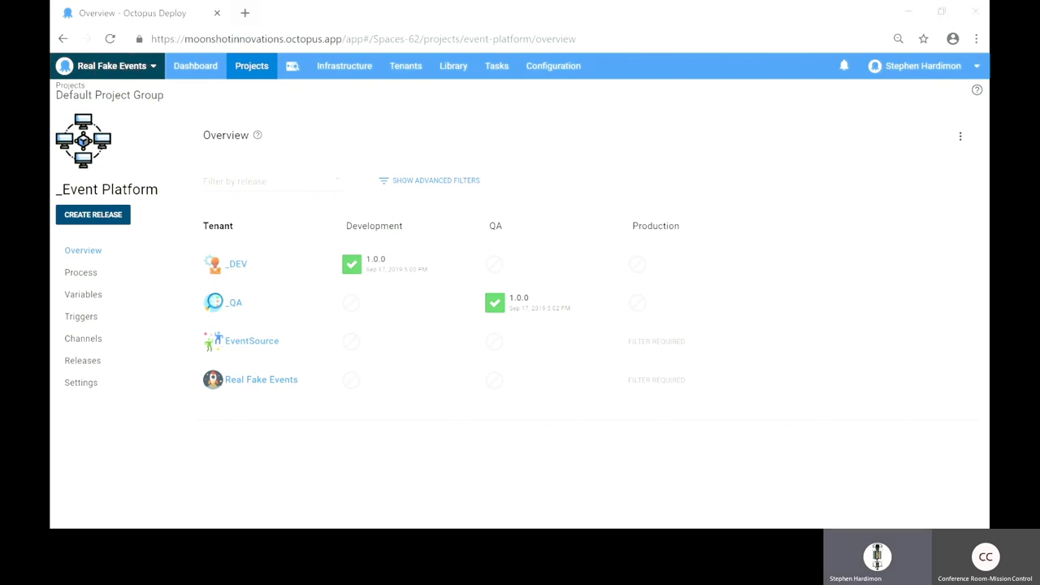
Return to IIS Manager and look through the DEV_AdminUI, DEV_PublicUI, DEV_WebAPI and QA_PublicUI sites
{"action": "key", "text": "alt+Tab"}
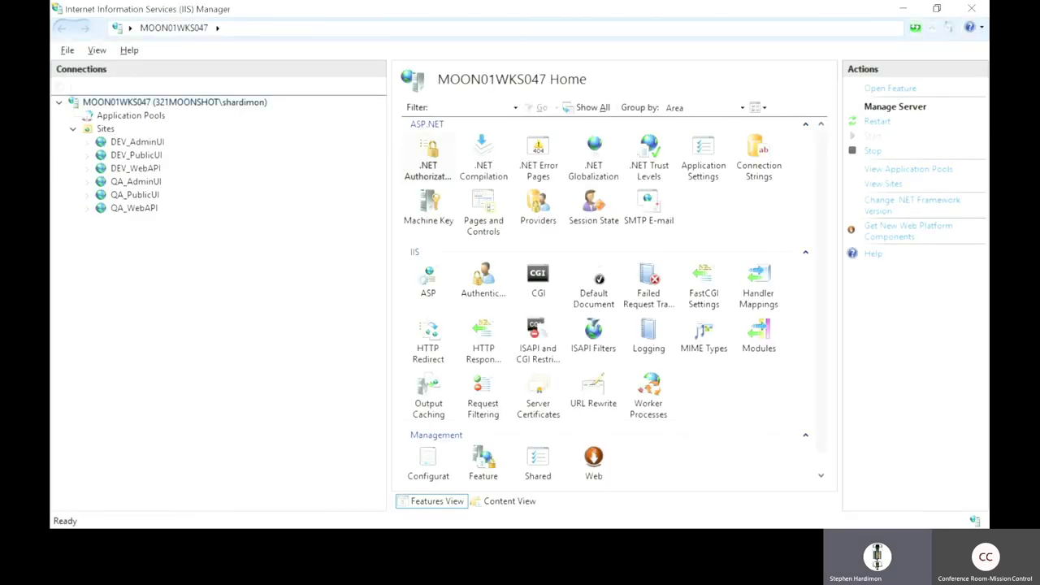
{"action": "left_click", "coordinate": [144, 167]}
{"action": "left_click", "coordinate": [143, 143]}
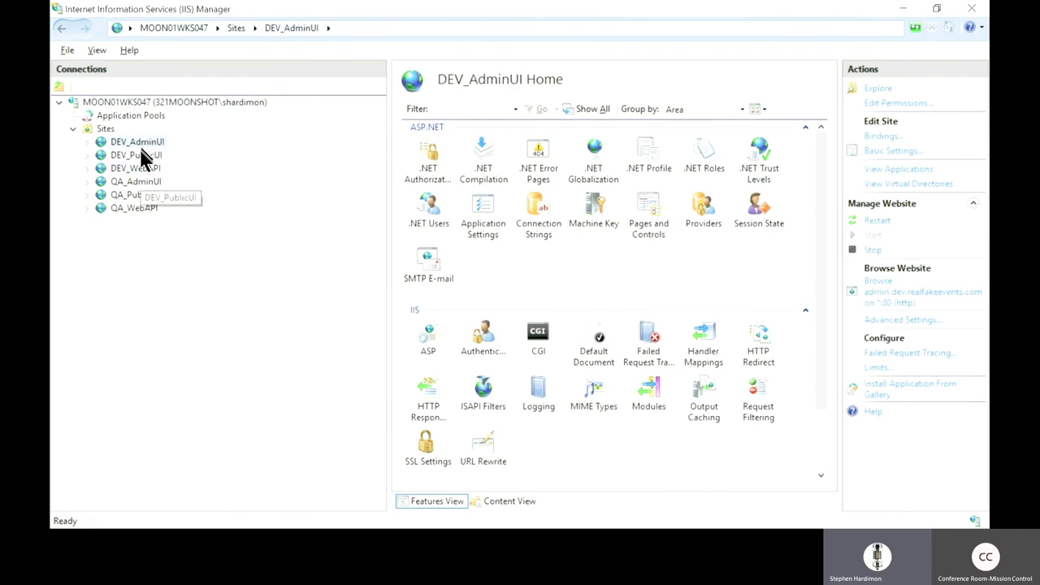
{"action": "left_click", "coordinate": [142, 156]}
{"action": "left_click", "coordinate": [137, 168]}
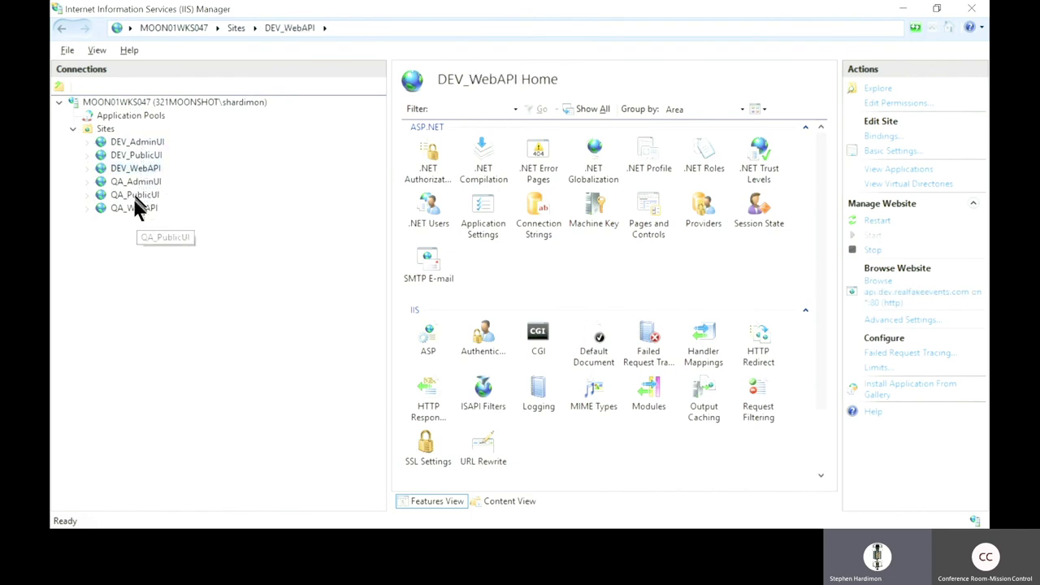
{"action": "left_click", "coordinate": [135, 198]}
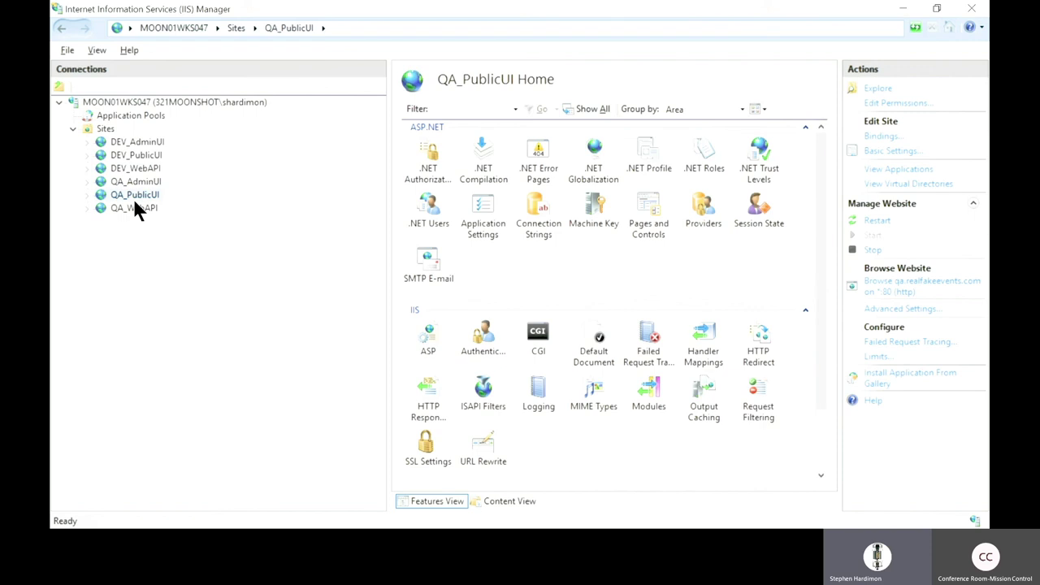
Explore the DEV_AdminUI site's folder and open its Web configuration file in Notepad++
{"action": "right_click", "coordinate": [159, 145]}
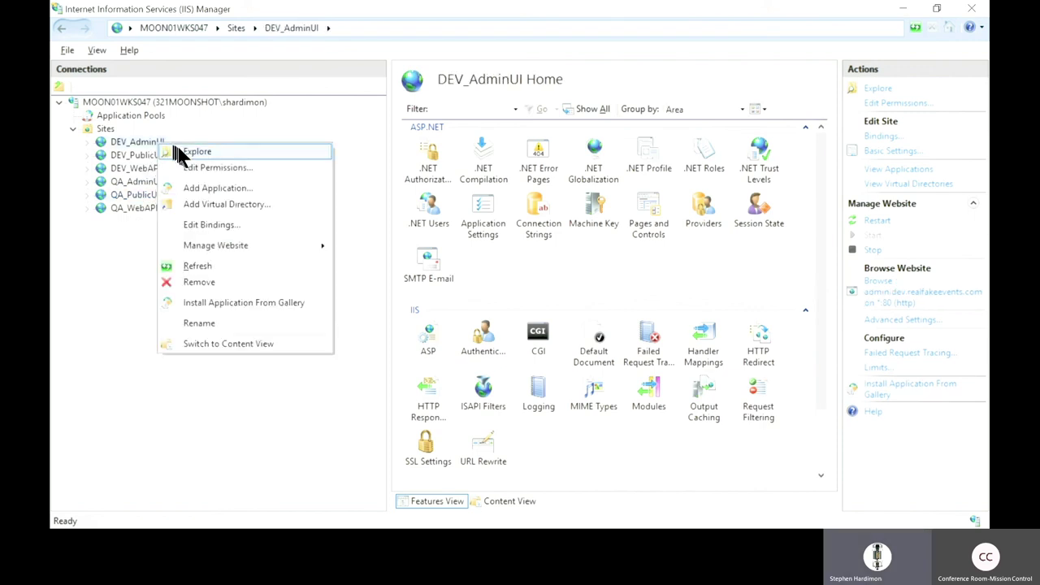
{"action": "left_click", "coordinate": [177, 151]}
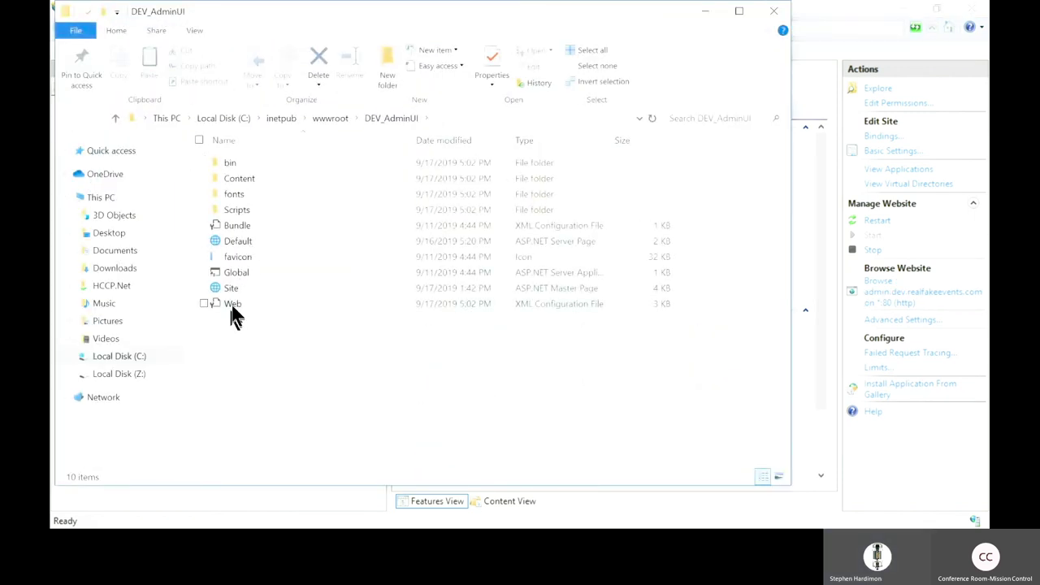
{"action": "left_click", "coordinate": [234, 305]}
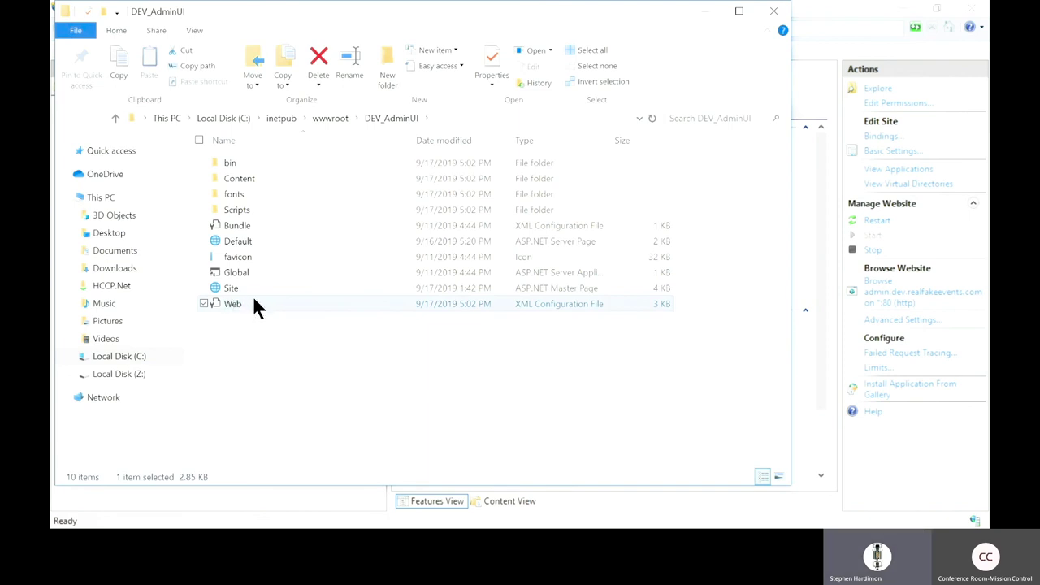
{"action": "right_click", "coordinate": [254, 305]}
{"action": "left_click", "coordinate": [234, 104]}
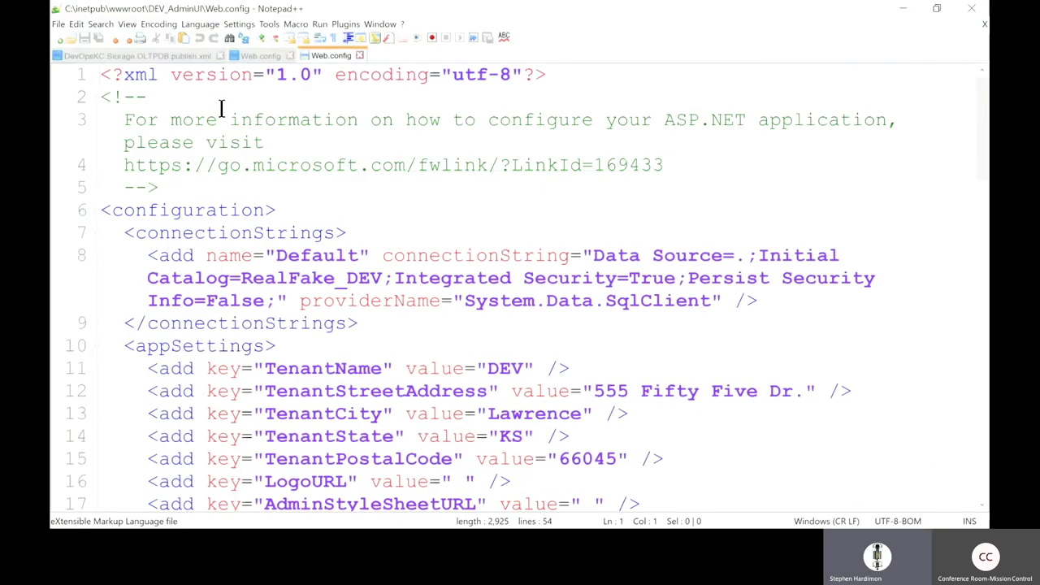
Examine the Default connection string in Web.config, highlighting its attributes and the Integrated Security setting
{"action": "left_click", "coordinate": [736, 328]}
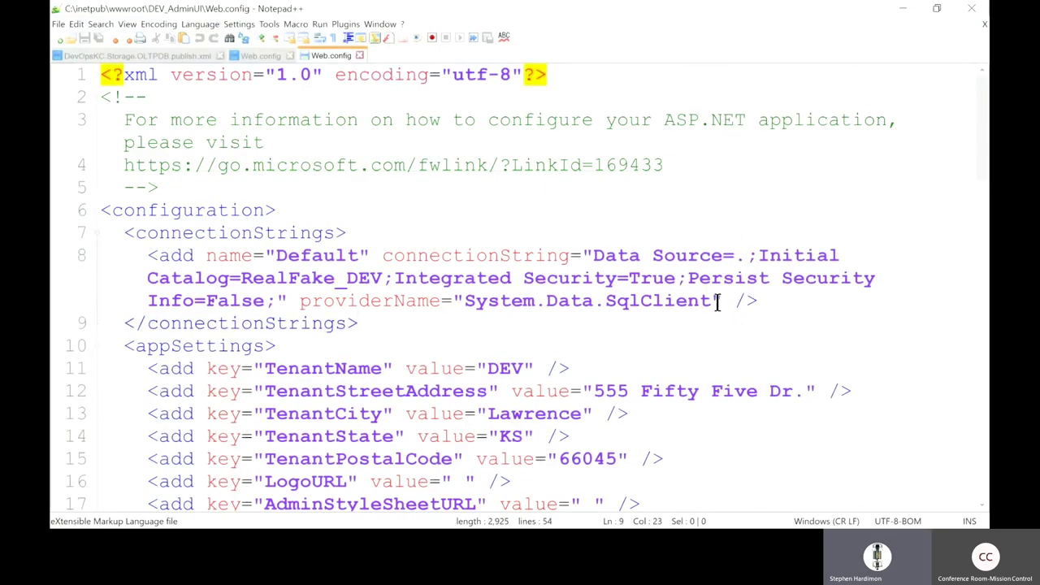
{"action": "left_click_drag", "start_coordinate": [721, 300], "coordinate": [589, 264]}
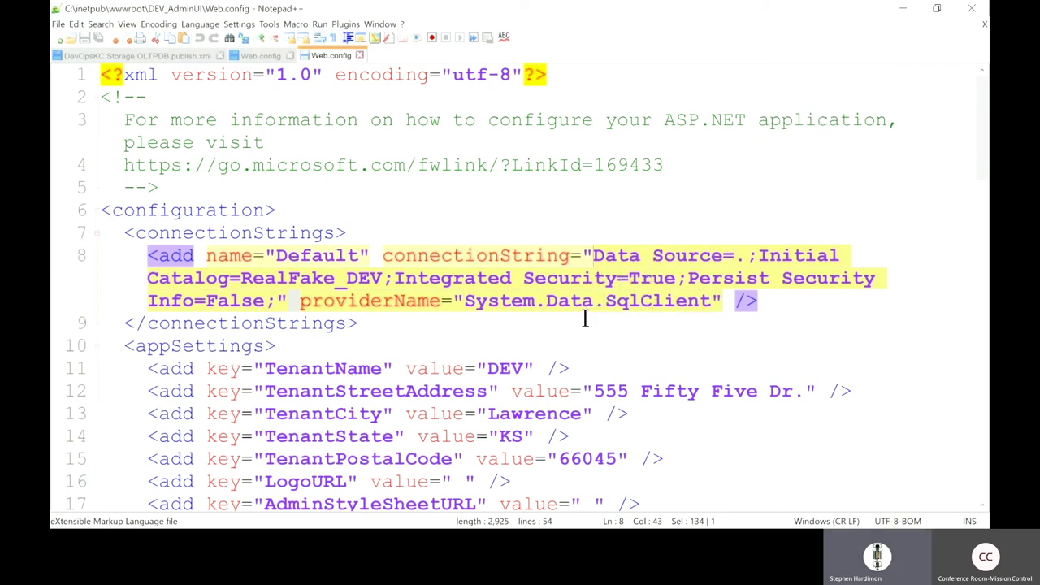
{"action": "left_click", "coordinate": [476, 283]}
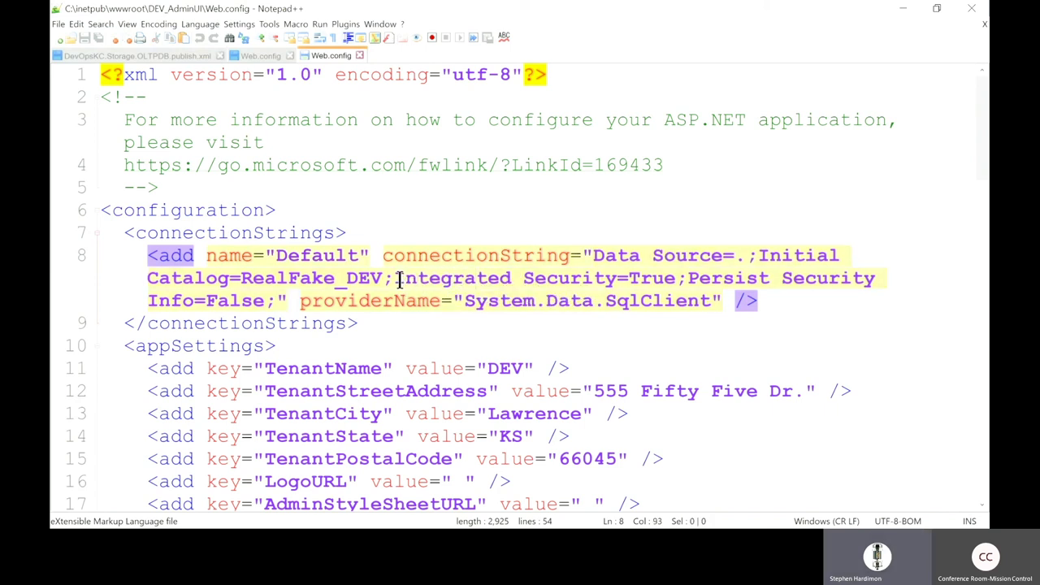
{"action": "left_click_drag", "start_coordinate": [399, 278], "coordinate": [673, 284]}
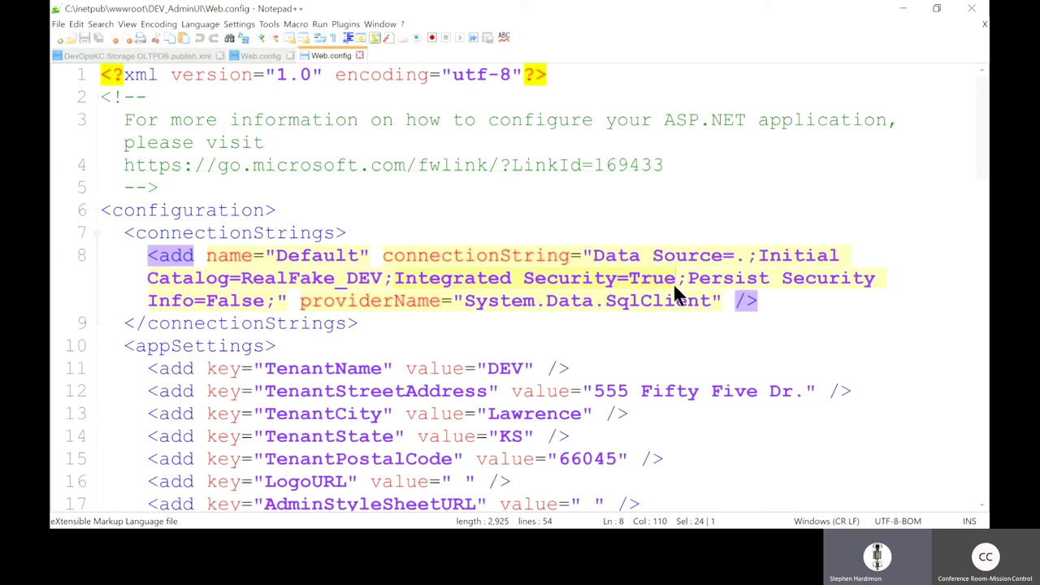
{"action": "left_click", "coordinate": [674, 286]}
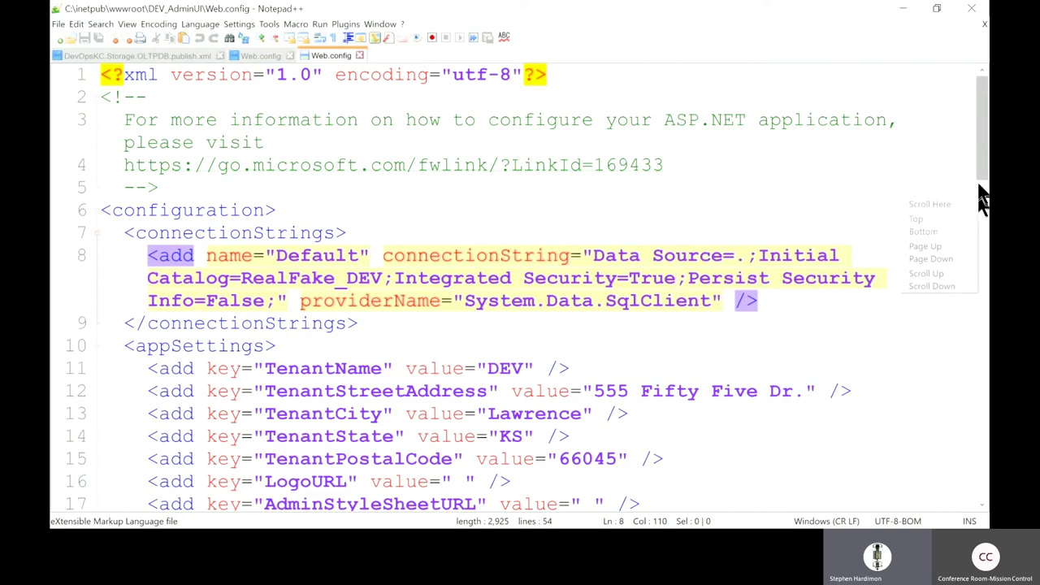
Review the tenant appSettings and the rest of Web.config, and leave the file
{"action": "left_click_drag", "start_coordinate": [981, 178], "coordinate": [981, 214]}
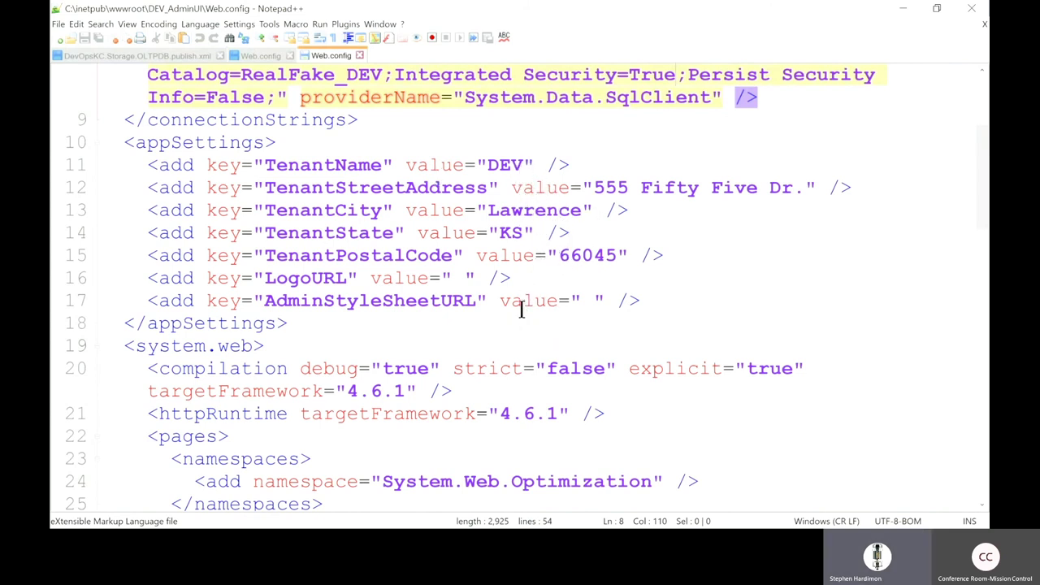
{"action": "left_click_drag", "start_coordinate": [984, 158], "coordinate": [985, 437]}
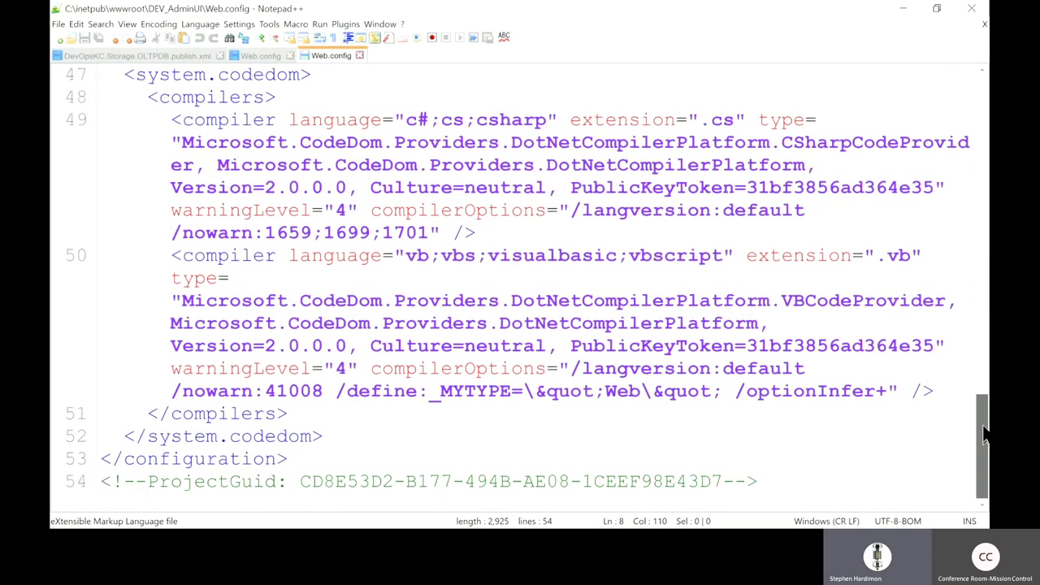
{"action": "left_click", "coordinate": [984, 18]}
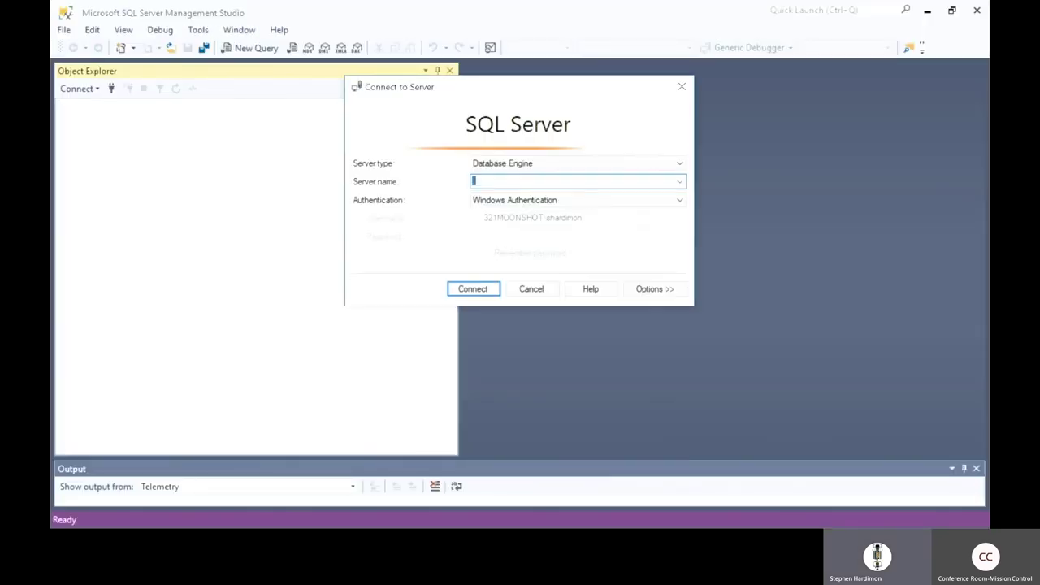
Connect SQL Server Management Studio to the local Database Engine with Windows Authentication, expand Databases and select RealFake_DEV
{"action": "key", "text": "Return"}
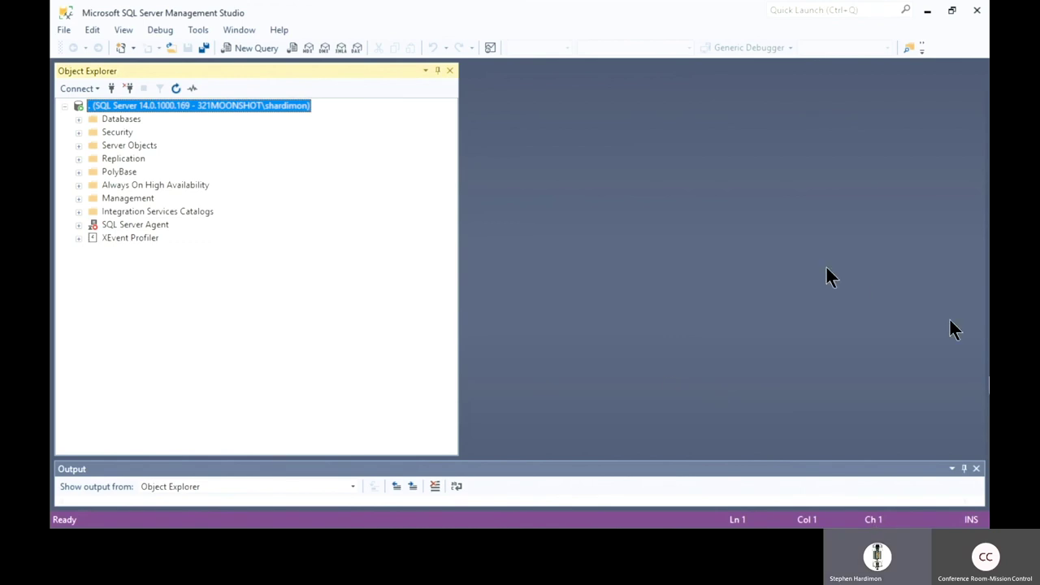
{"action": "left_click", "coordinate": [77, 118]}
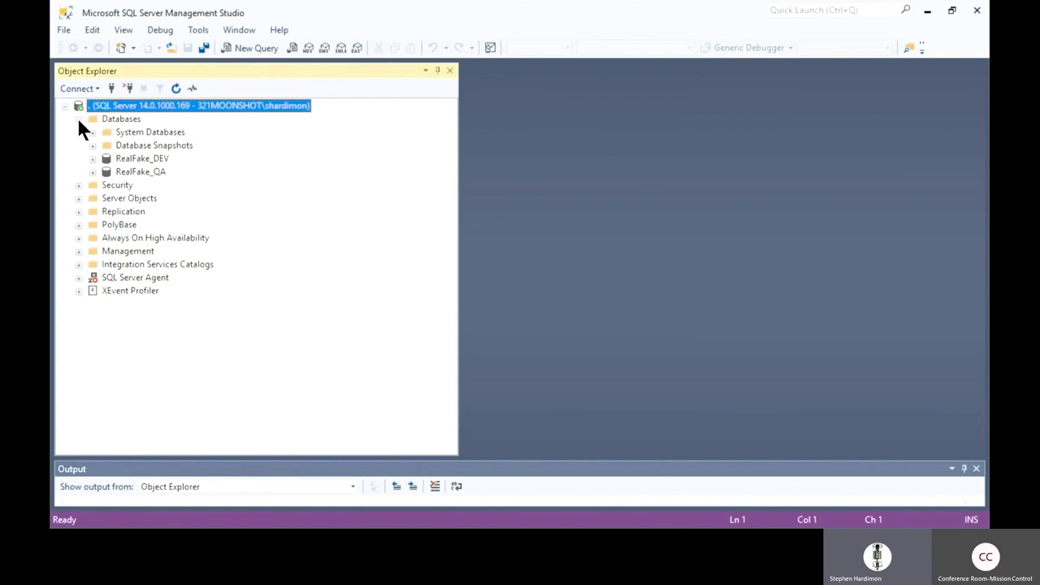
{"action": "left_click", "coordinate": [131, 147]}
{"action": "left_click", "coordinate": [132, 156]}
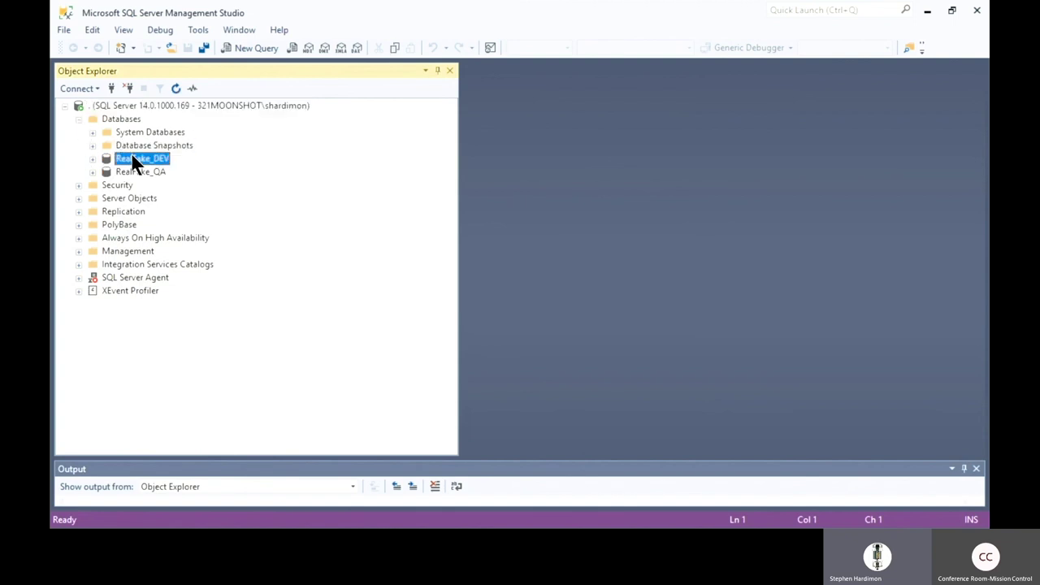
Expand the RealFake_QA and RealFake_DEV databases and the DEV Tables folder, and switch back to Octopus Deploy in the browser
{"action": "left_click", "coordinate": [144, 162]}
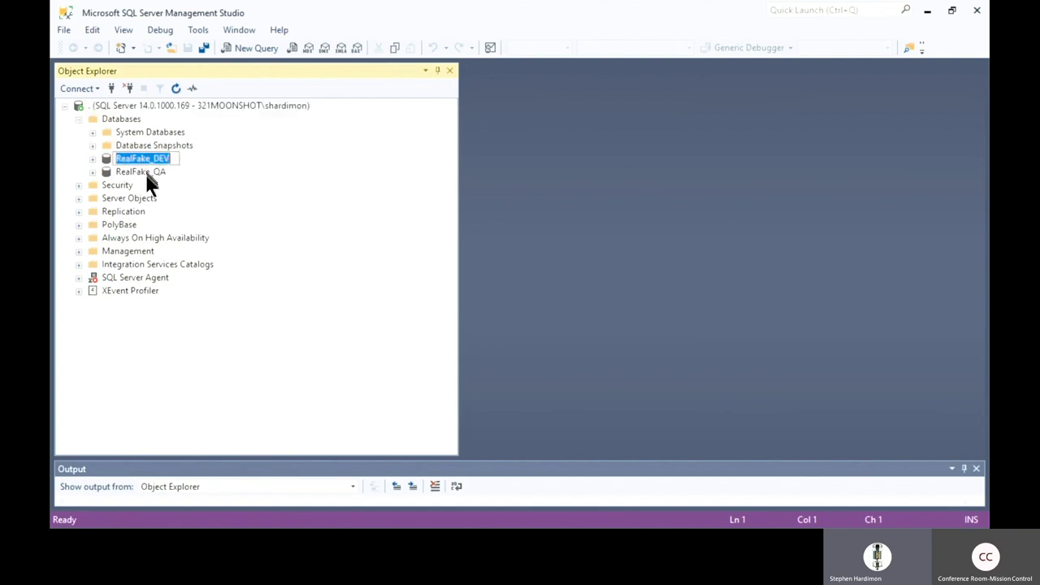
{"action": "left_click", "coordinate": [146, 173]}
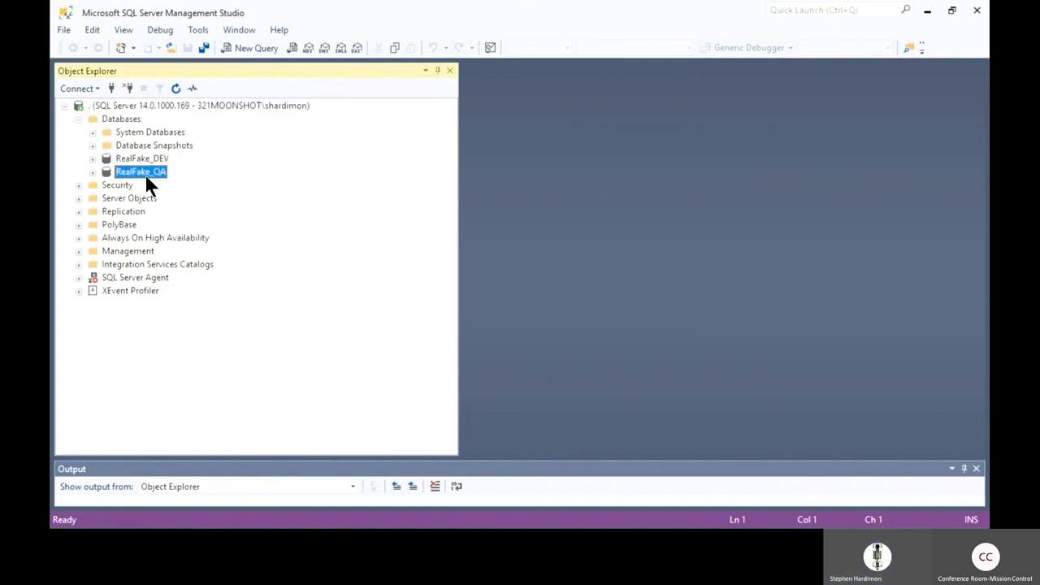
{"action": "left_click", "coordinate": [93, 172]}
{"action": "left_click", "coordinate": [92, 159]}
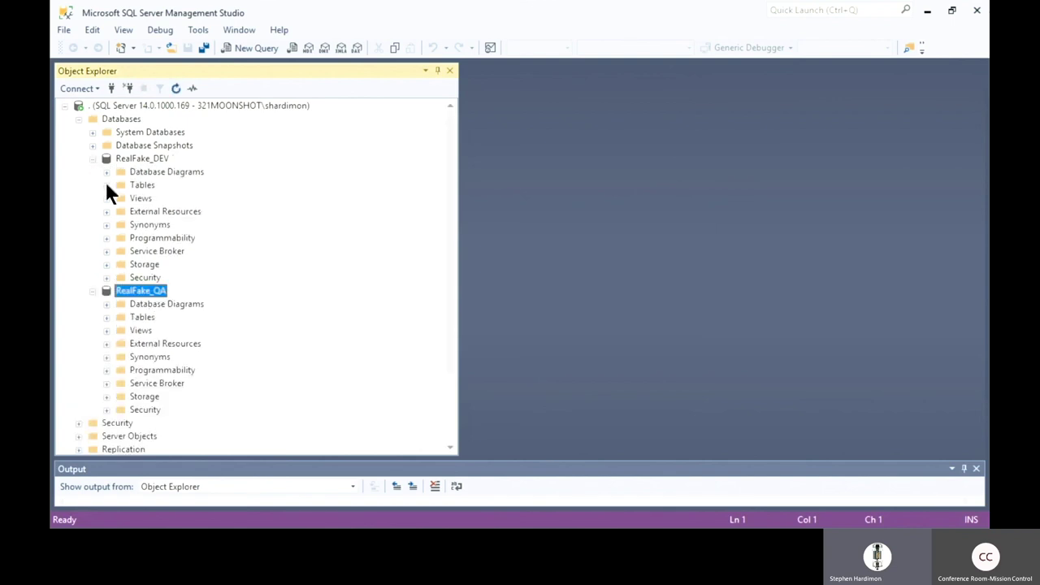
{"action": "left_click", "coordinate": [106, 184]}
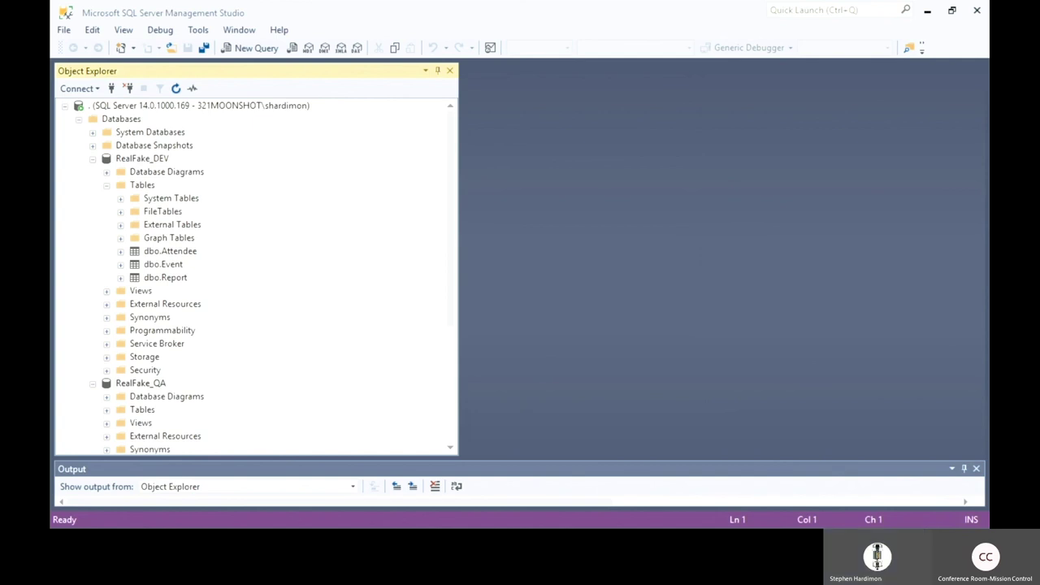
{"action": "key", "text": "alt+Tab"}
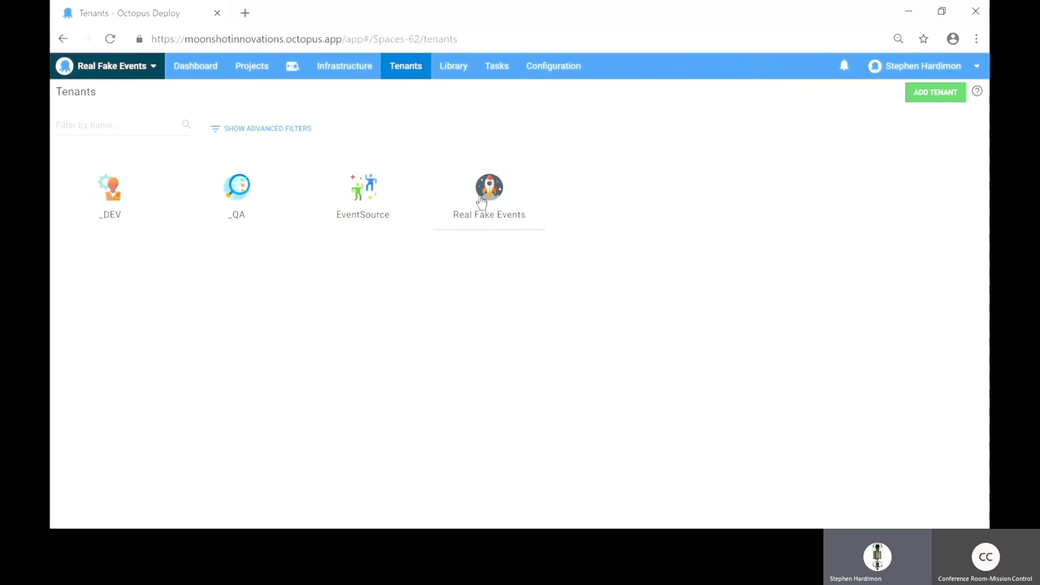
{"action": "left_click", "coordinate": [245, 13]}
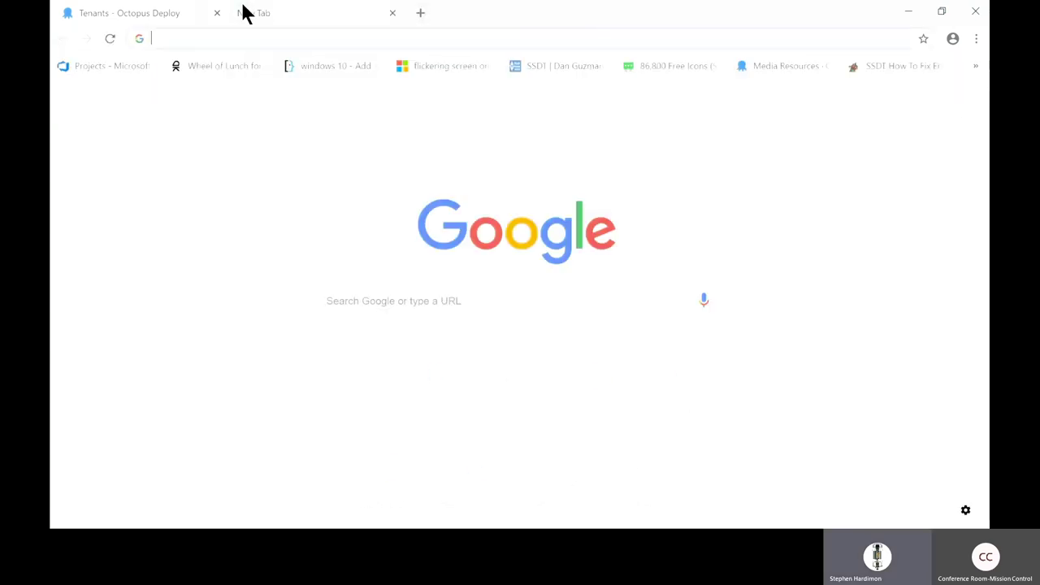
{"action": "type", "text": "dev."}
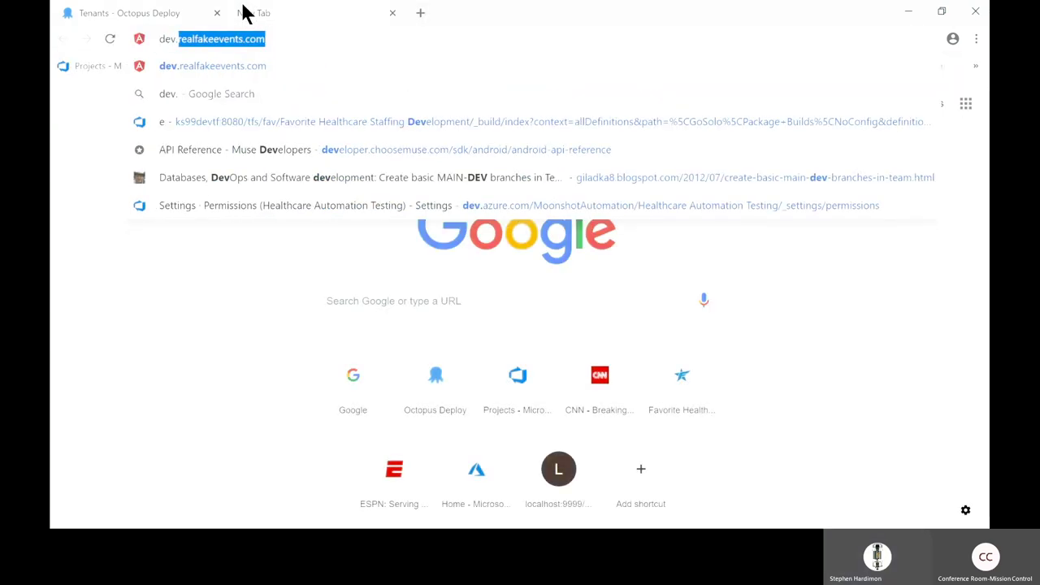
{"action": "key", "text": "BackSpace"}
{"action": "key", "text": "BackSpace"}
{"action": "key", "text": "BackSpace"}
{"action": "key", "text": "BackSpace"}
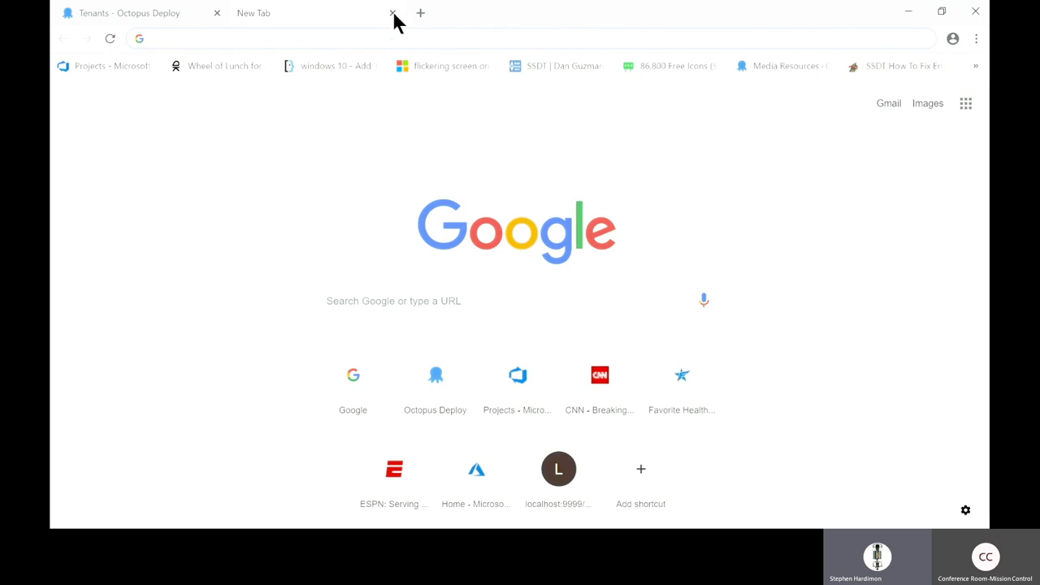
{"action": "left_click", "coordinate": [393, 14]}
View the Real Fake Events tenant's project variables and return to the list of tenants
{"action": "left_click", "coordinate": [508, 199]}
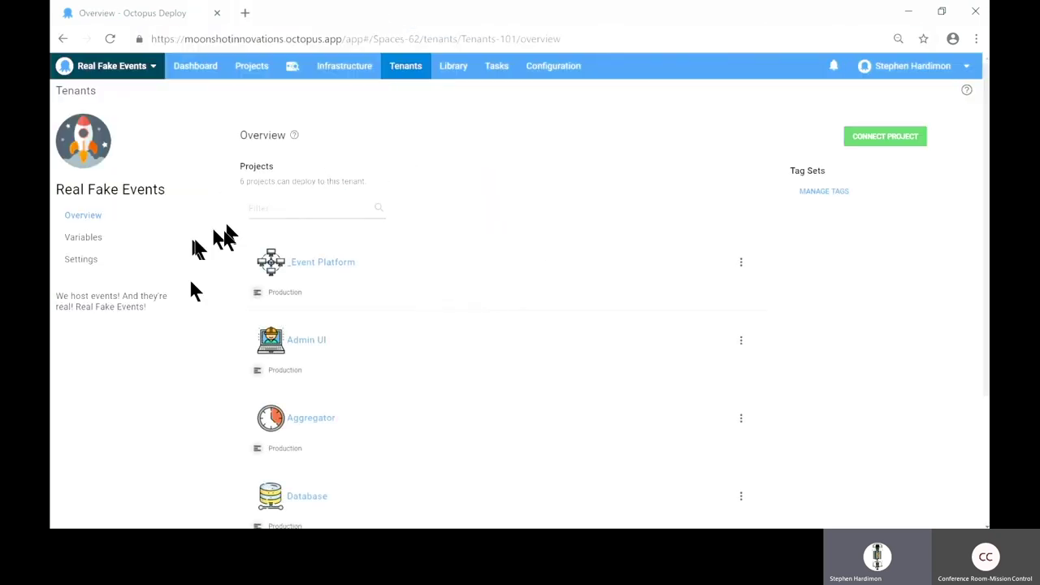
{"action": "left_click", "coordinate": [104, 238]}
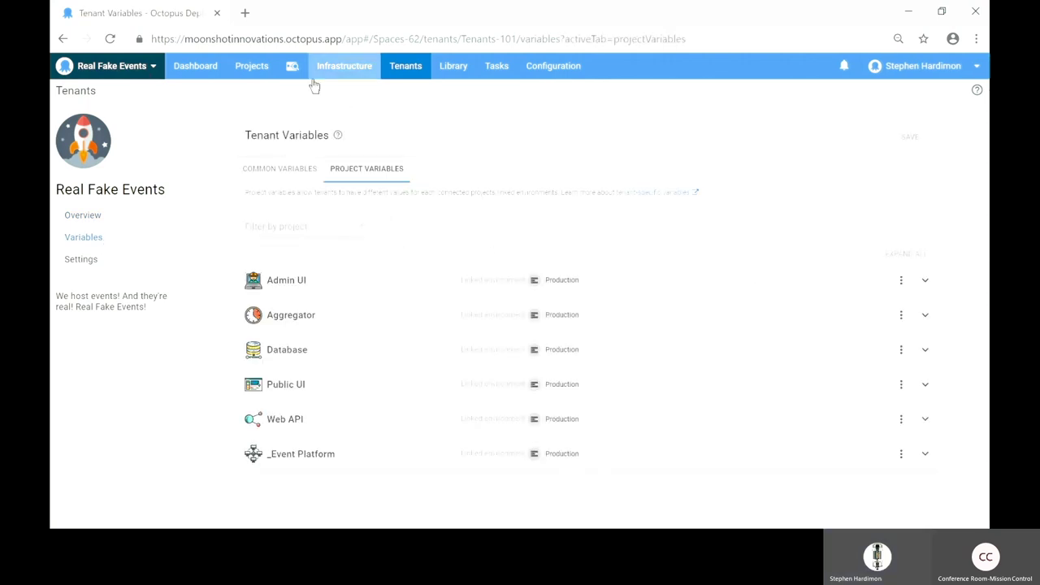
{"action": "left_click", "coordinate": [399, 69]}
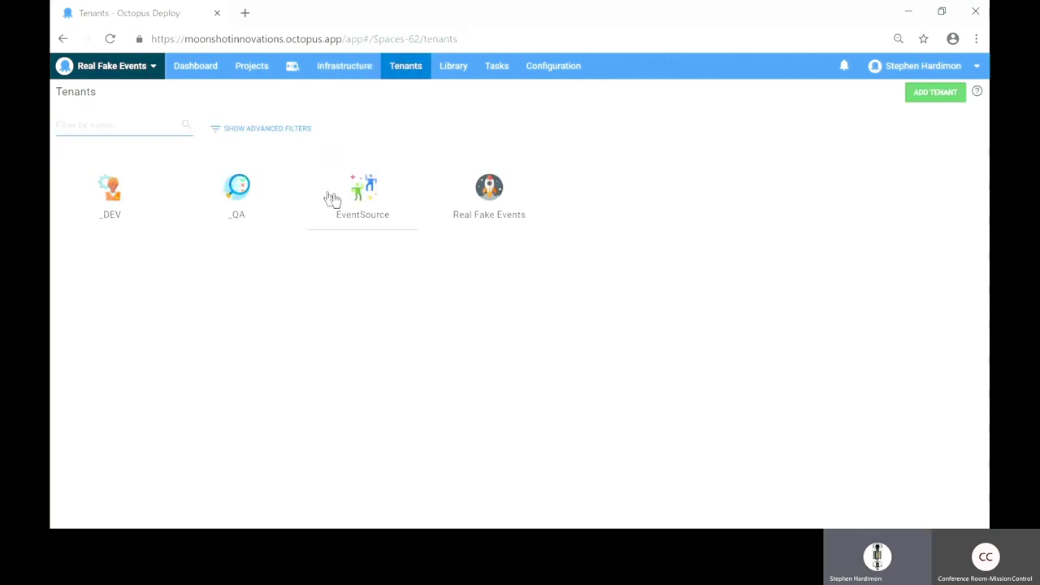
Examine the EventSource tenant's variables, expanding Tenant Information in its common variables to read the name, tag and address fields
{"action": "left_click", "coordinate": [334, 199]}
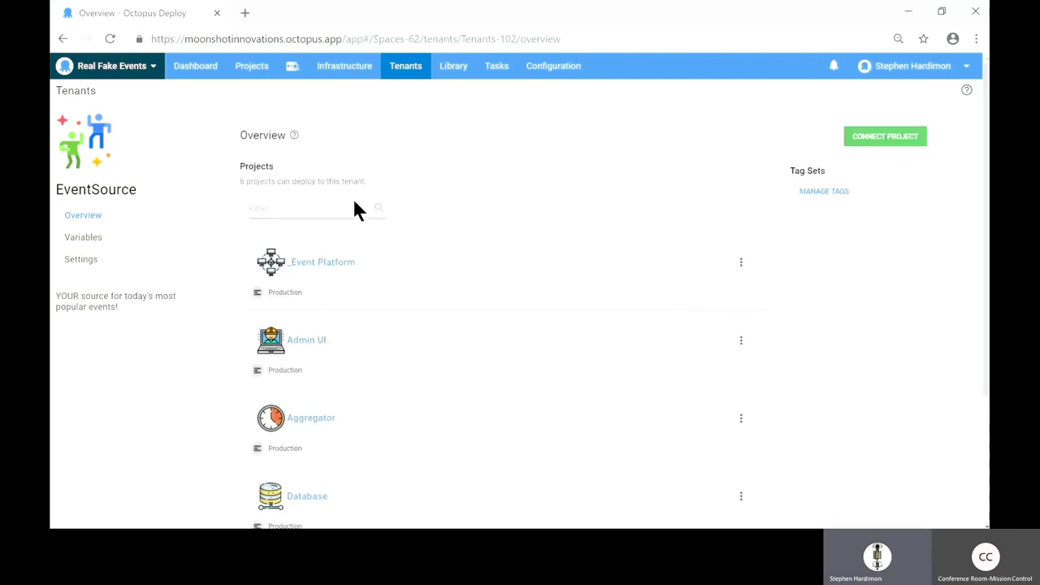
{"action": "left_click", "coordinate": [97, 243]}
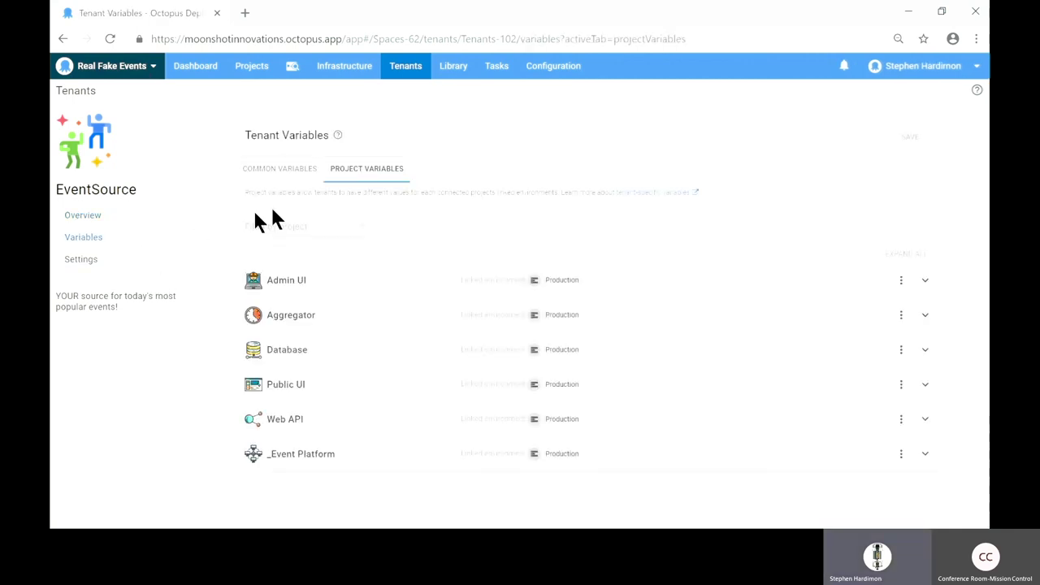
{"action": "left_click", "coordinate": [291, 168]}
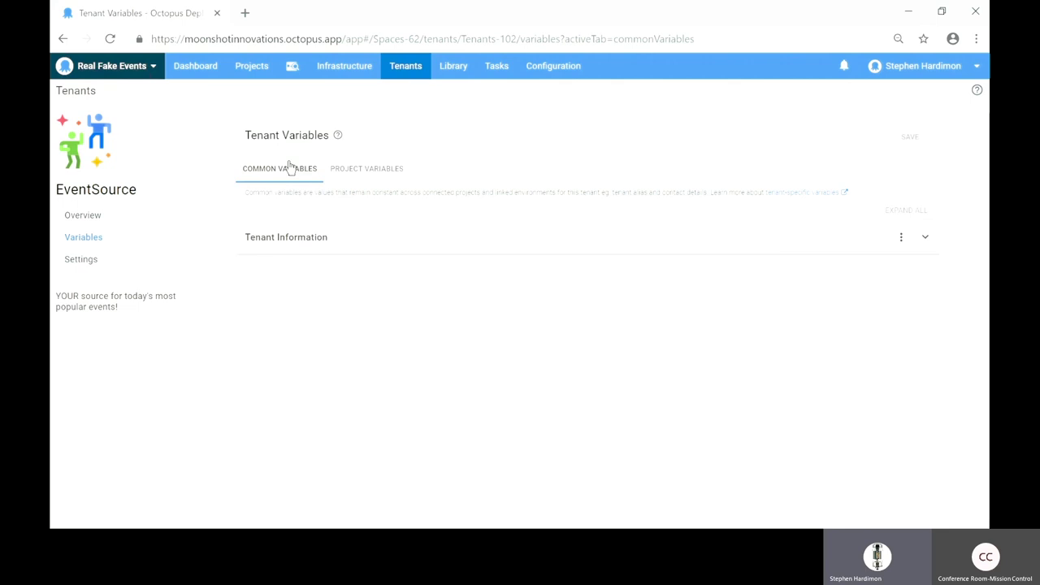
{"action": "left_click", "coordinate": [430, 248]}
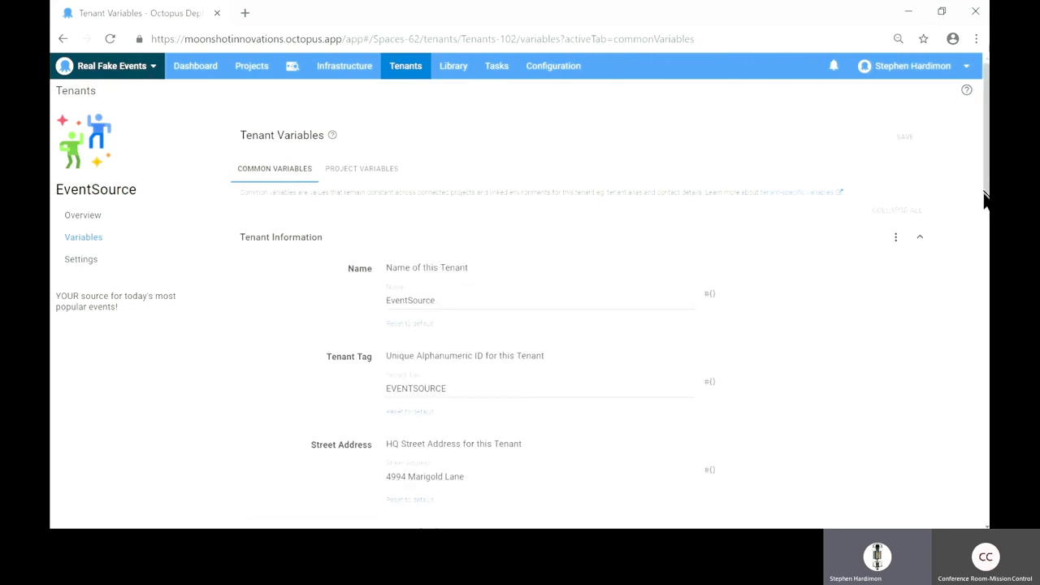
{"action": "scroll", "coordinate": [983, 203], "scroll_direction": "down", "scroll_amount": 1}
{"action": "left_click_drag", "start_coordinate": [980, 196], "coordinate": [956, 249]}
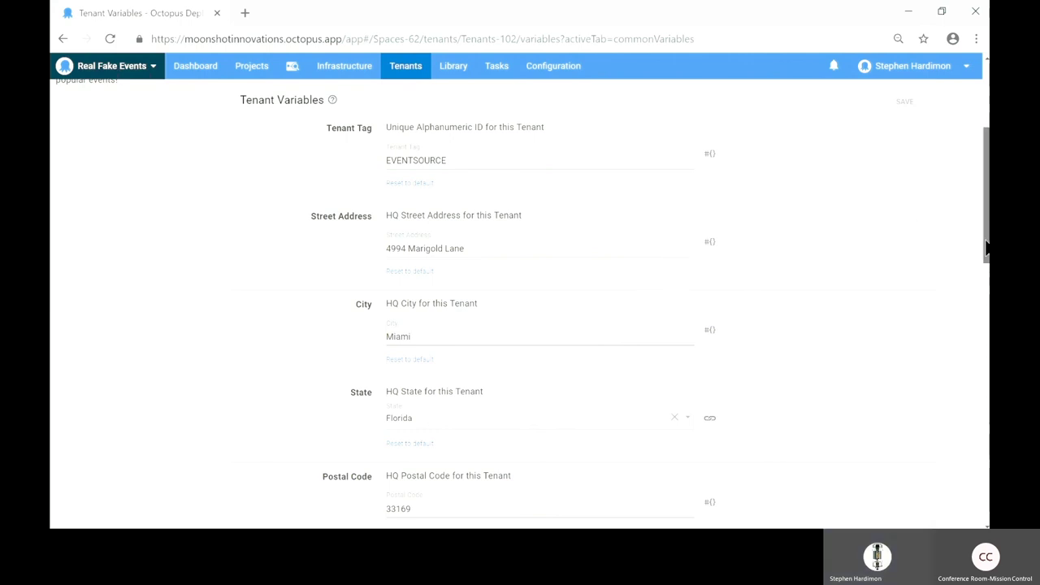
{"action": "left_click_drag", "start_coordinate": [986, 248], "coordinate": [987, 181]}
Open the _Event Platform project's overview and filter it by release 1.0.0
{"action": "left_click", "coordinate": [244, 68]}
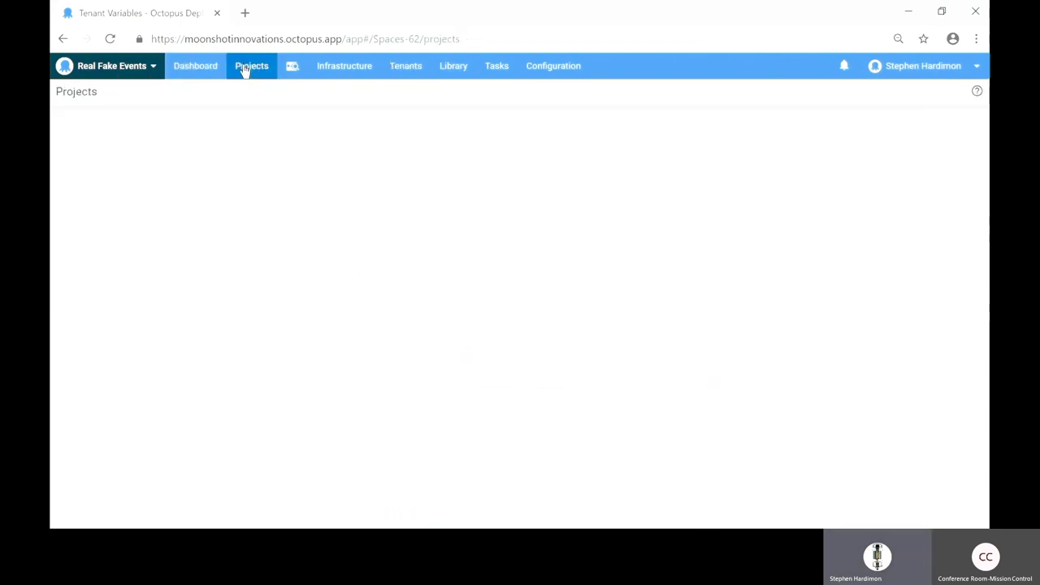
{"action": "left_click", "coordinate": [135, 213]}
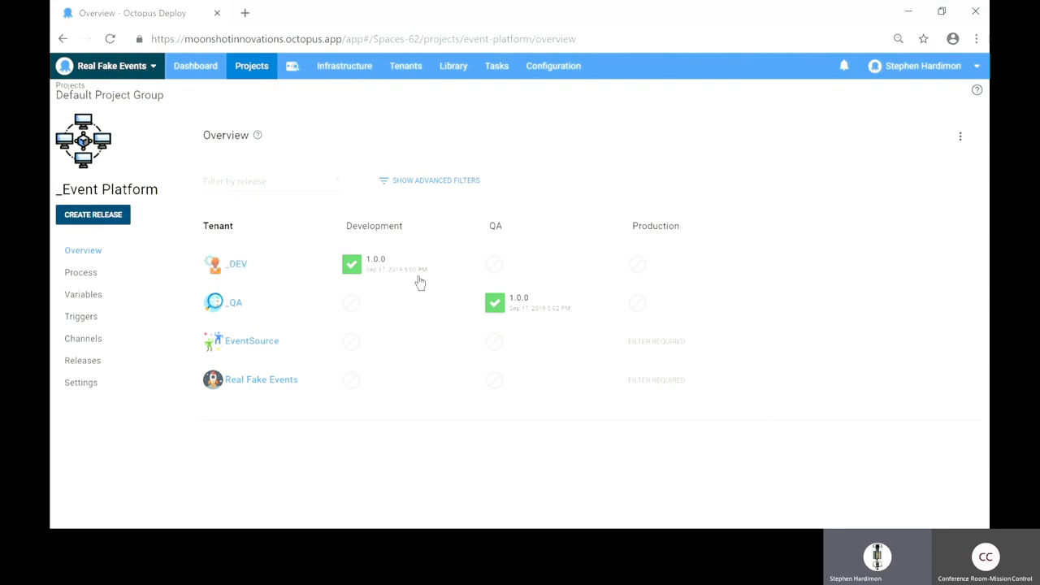
{"action": "left_click", "coordinate": [294, 178]}
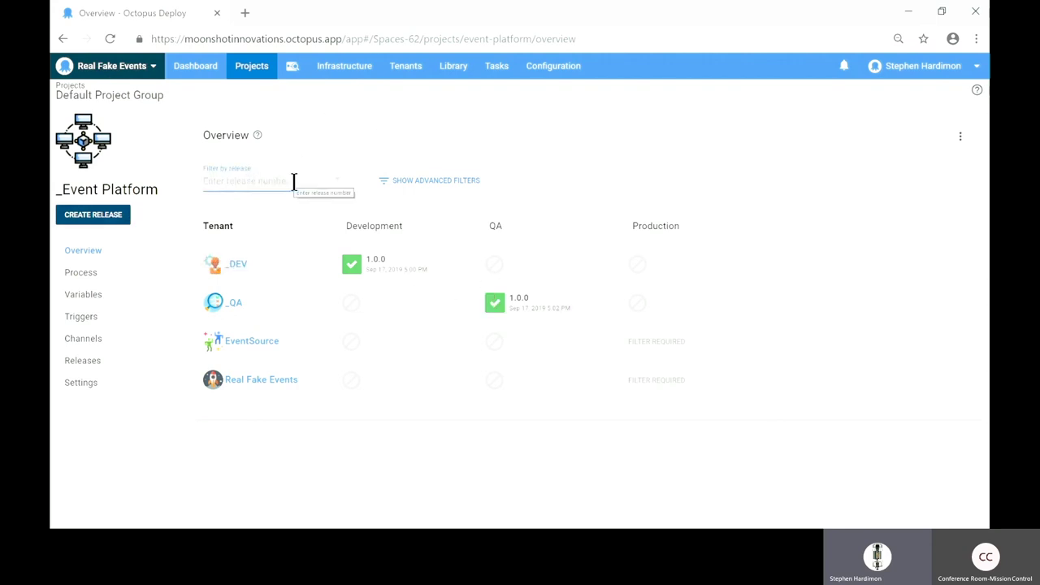
{"action": "type", "text": "1"}
{"action": "left_click", "coordinate": [281, 214]}
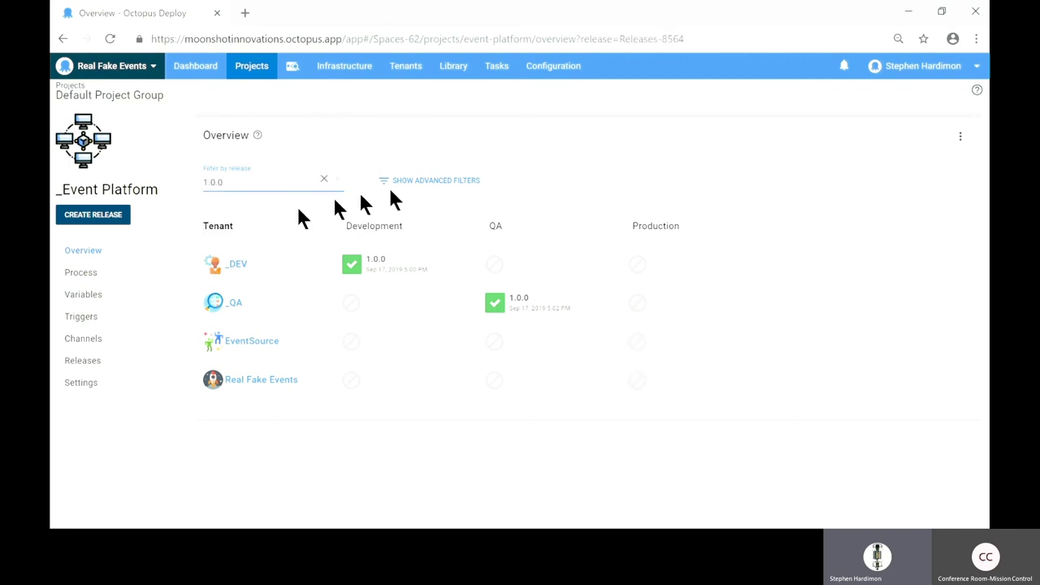
Deploy release 1.0.0 to Production for the EventSource and Real Fake Events tenants, checking EventSource's deployment steps preview before starting
{"action": "left_click", "coordinate": [660, 237]}
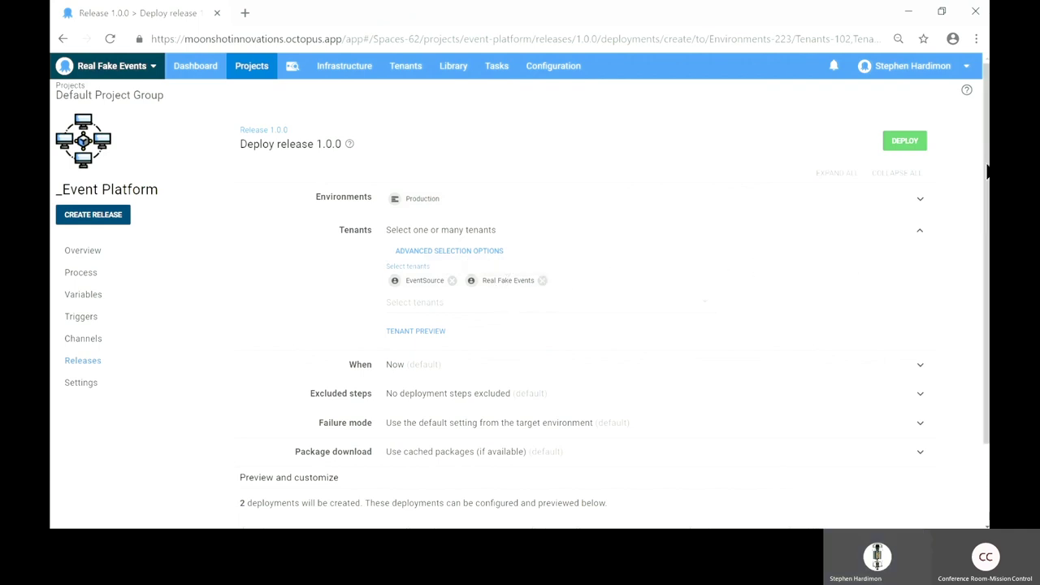
{"action": "left_click_drag", "start_coordinate": [988, 170], "coordinate": [985, 299]}
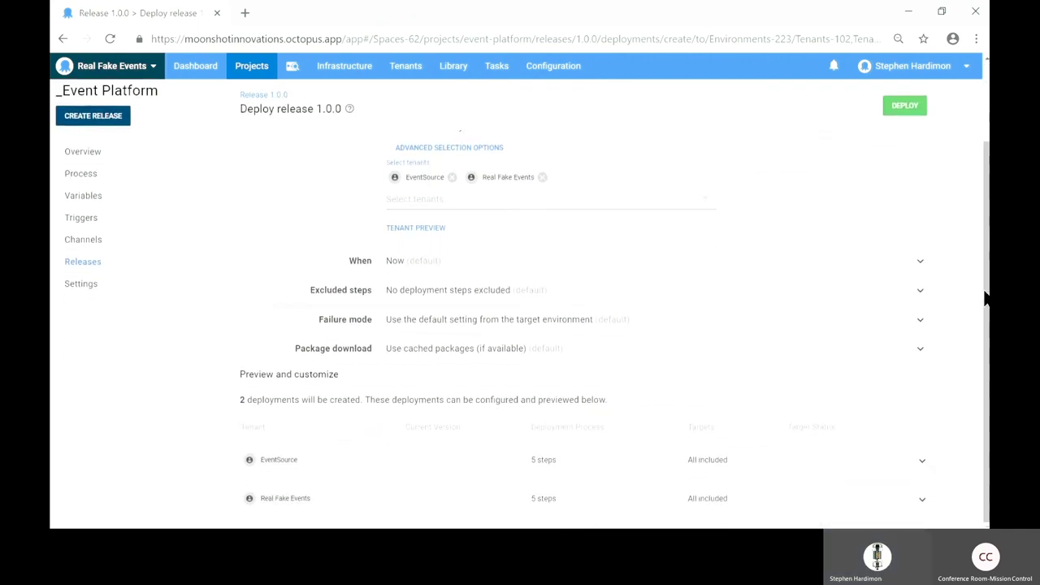
{"action": "left_click", "coordinate": [801, 464]}
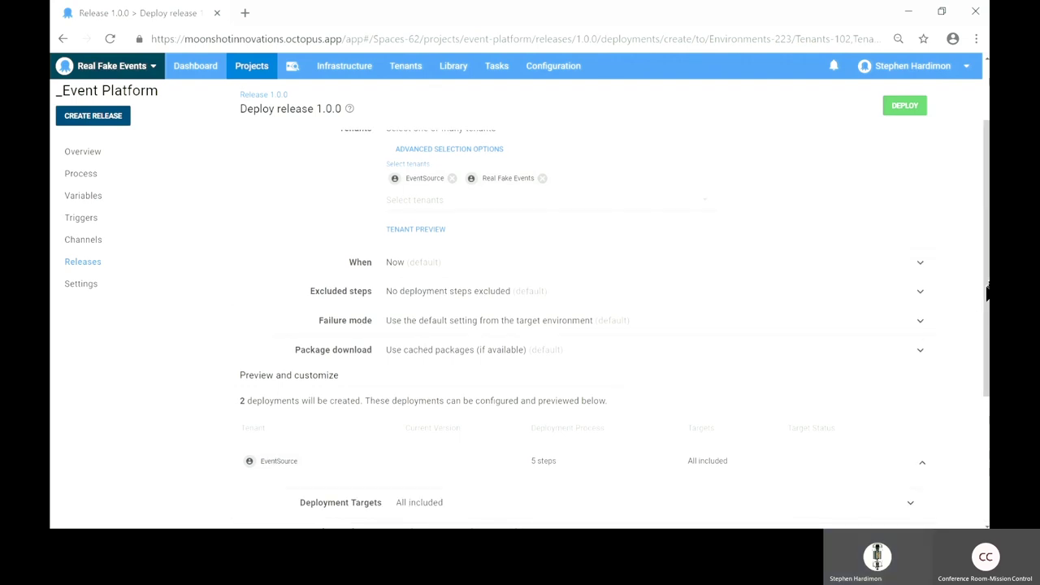
{"action": "left_click_drag", "start_coordinate": [985, 301], "coordinate": [986, 437]}
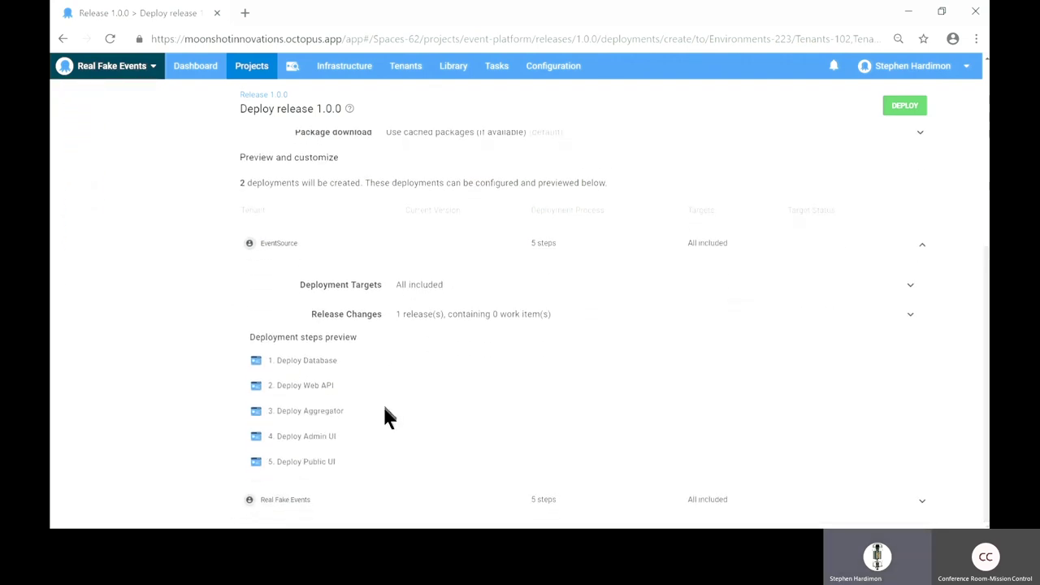
{"action": "left_click", "coordinate": [906, 105]}
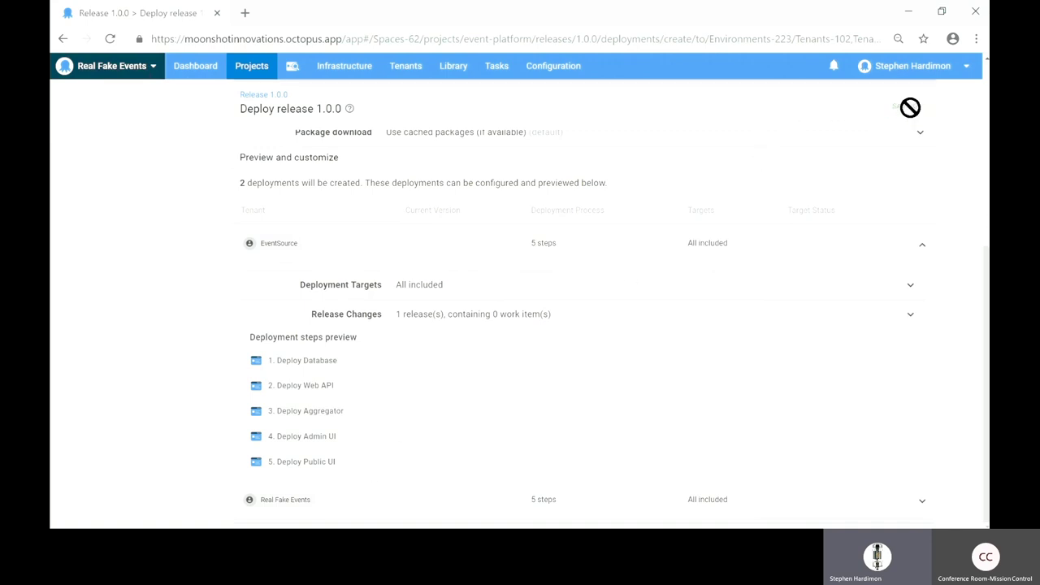